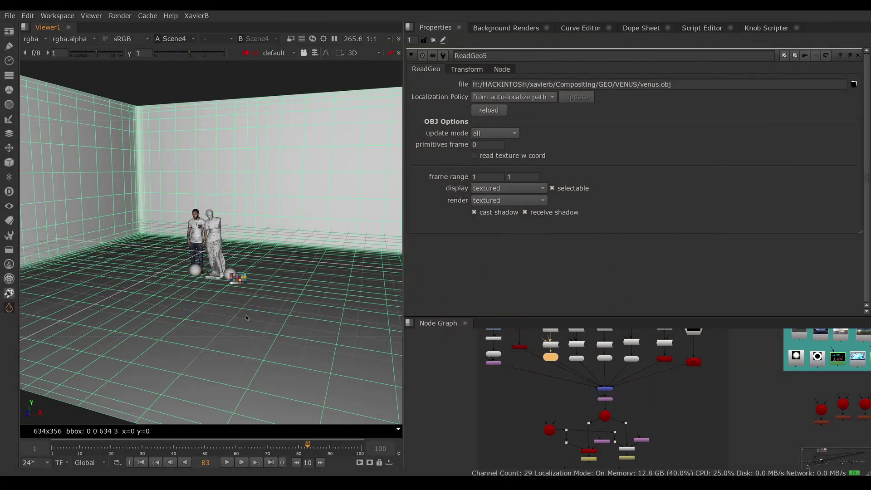
# - Inspect the Venus statue, Diffuse11, Specular7, Sphere3, Diffuse7 and Reflection2 nodes in the Node Graph
pyautogui.scroll(3, 235, 310)
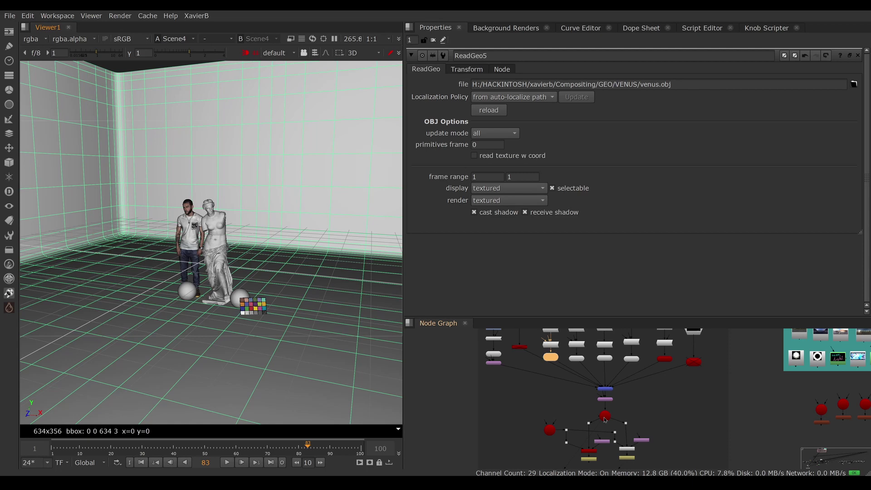
pyautogui.scroll(5, 587, 384)
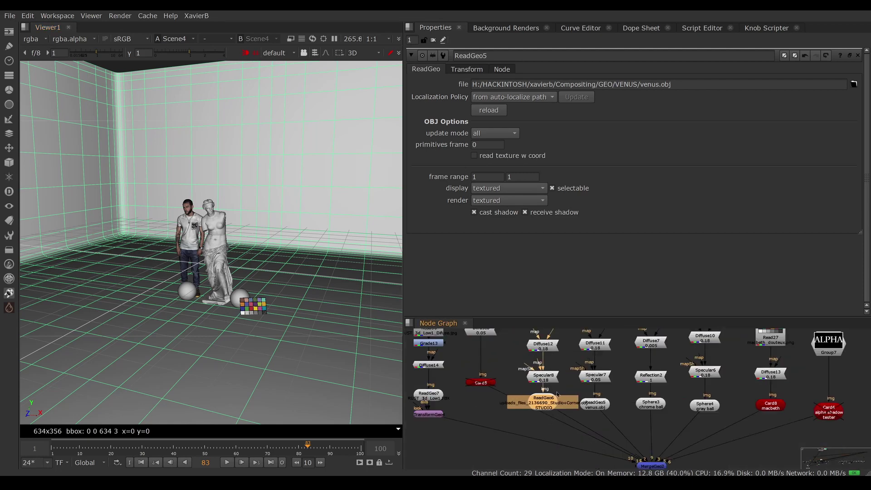
pyautogui.click(604, 406)
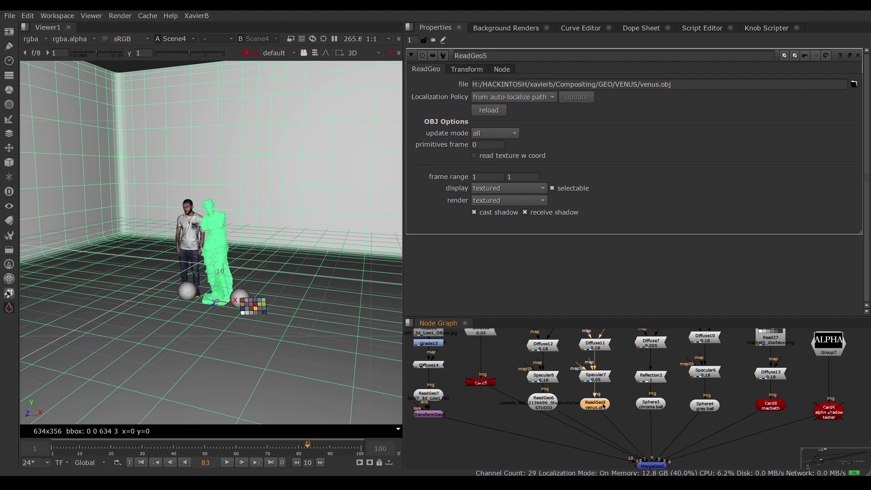
pyautogui.click(603, 344)
pyautogui.scroll(3, 598, 359)
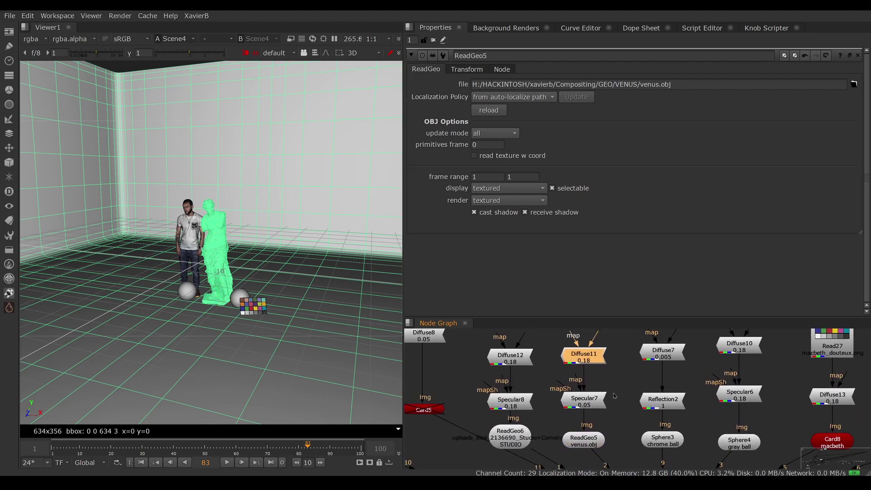
pyautogui.click(591, 399)
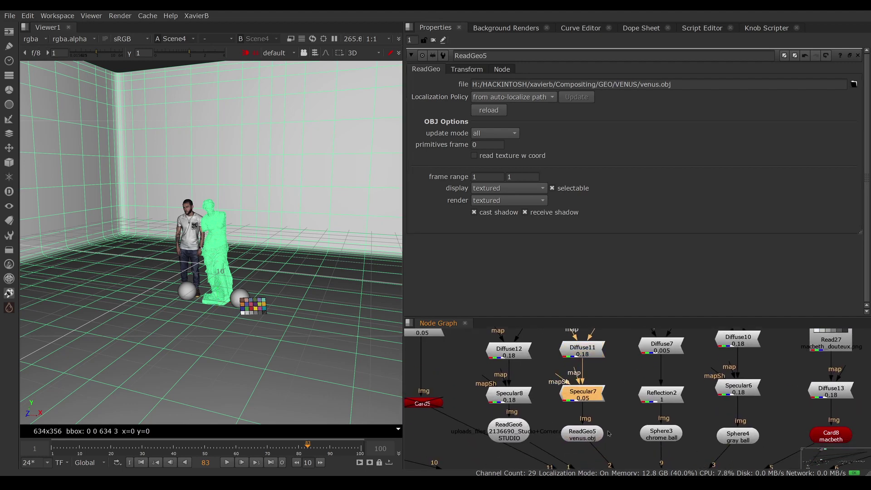
pyautogui.click(674, 436)
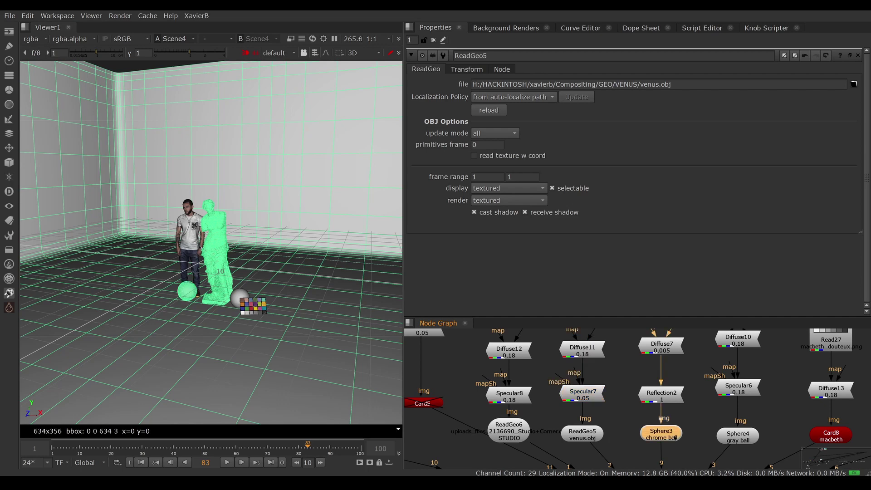
pyautogui.click(675, 347)
pyautogui.click(664, 400)
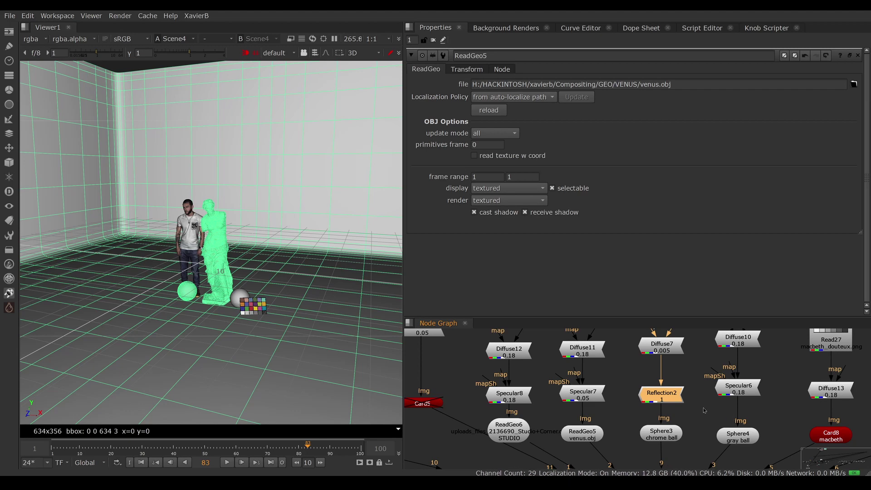
pyautogui.scroll(-5, 703, 410)
pyautogui.scroll(4, 676, 431)
# - Select ScanlineRender6 and view its output, an empty black frame
pyautogui.click(675, 433)
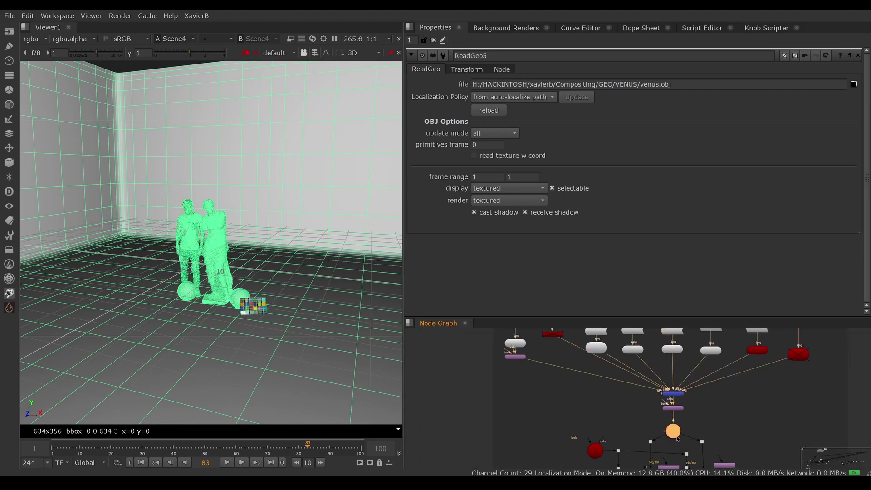
pyautogui.moveTo(676, 437); pyautogui.dragTo(676, 367, button='middle')
pyautogui.scroll(3, 658, 403)
pyautogui.click(658, 403)
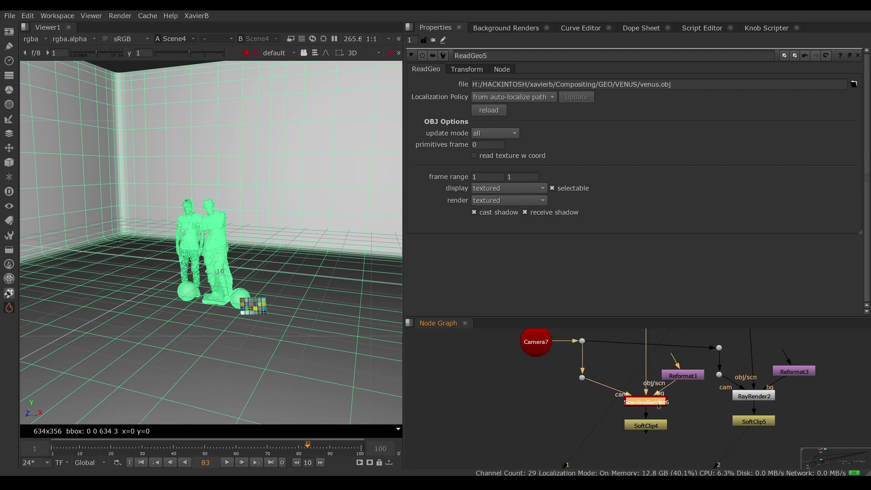
pyautogui.press('1')
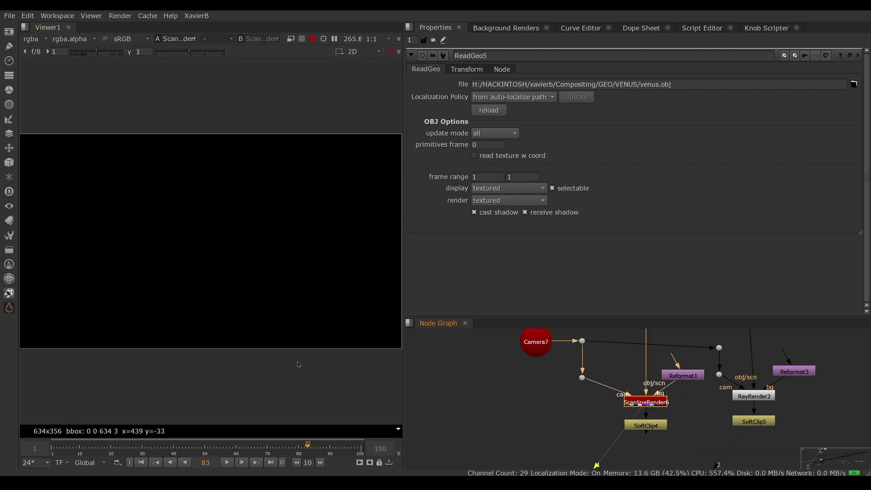
pyautogui.scroll(-5, 567, 409)
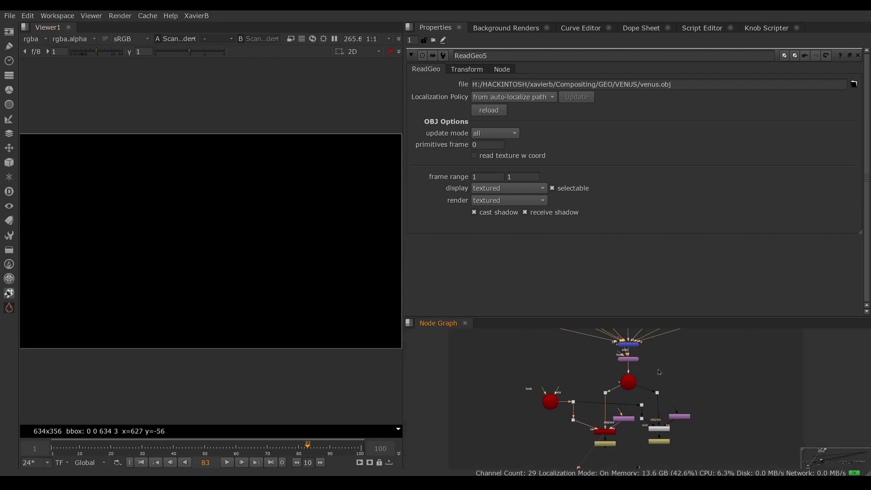
# - Create a PxF_Lights > PxF_RingLight node and connect it into Scene4's second input
pyautogui.click(8, 307)
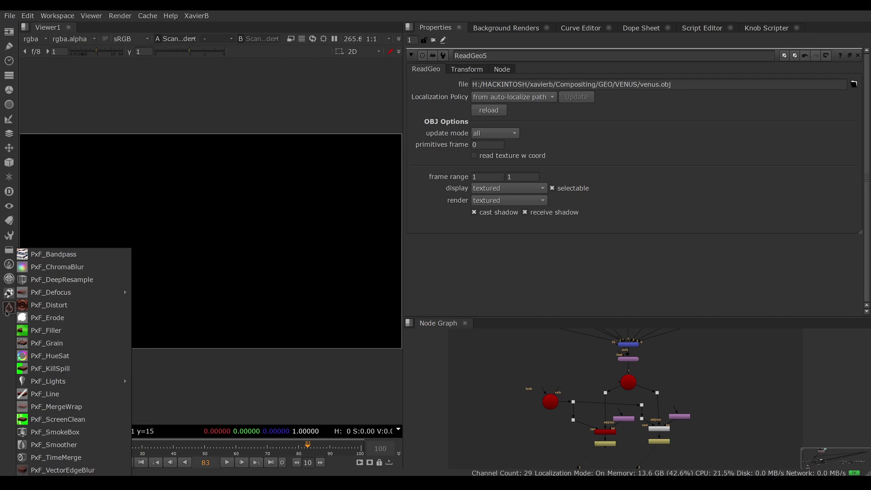
pyautogui.moveTo(63, 381)
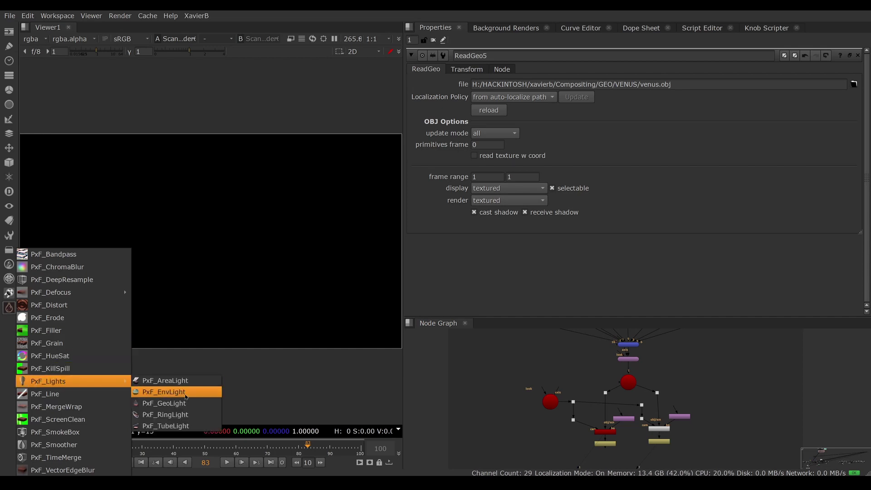
pyautogui.click(166, 415)
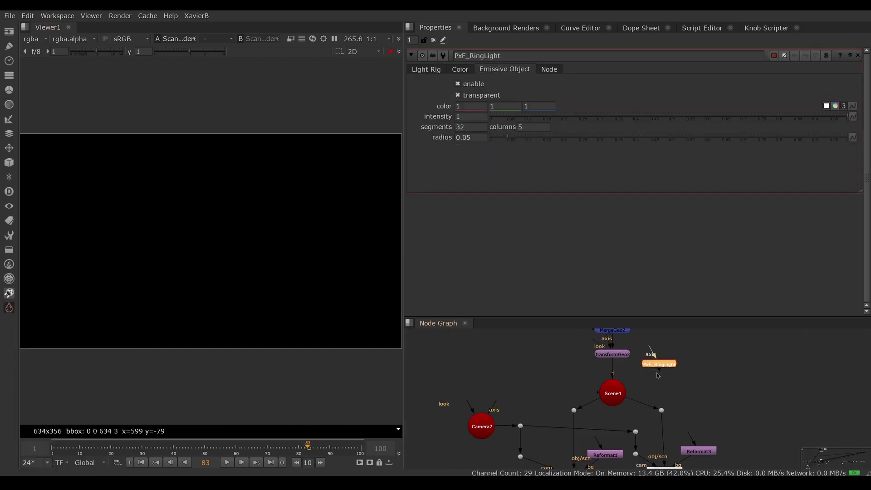
pyautogui.moveTo(654, 377); pyautogui.dragTo(608, 397)
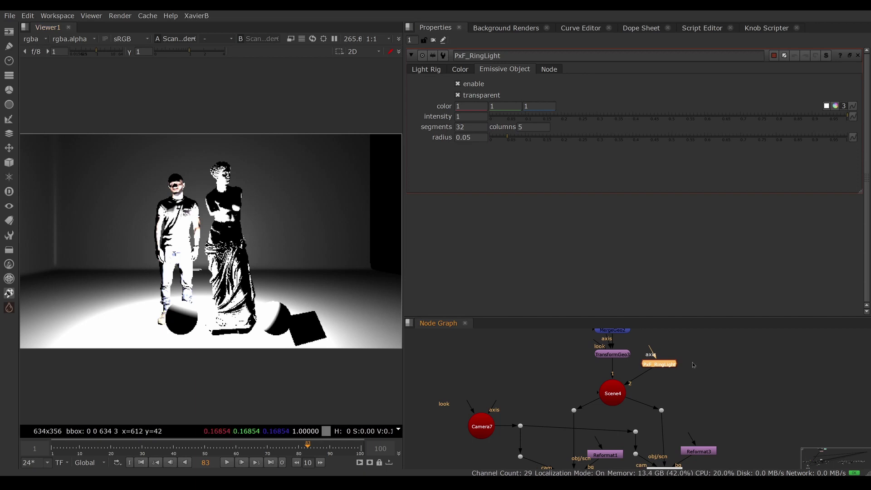
pyautogui.moveTo(671, 367); pyautogui.dragTo(679, 383)
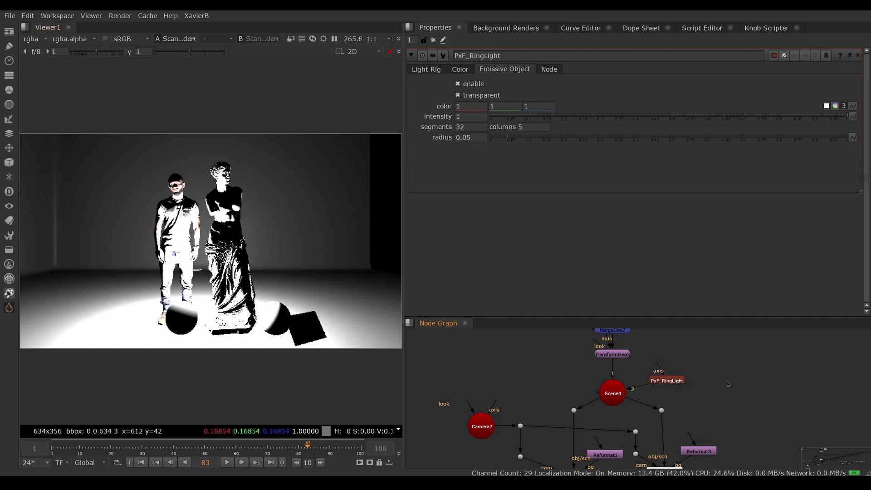
# - Create an Axis1 node above PxF_RingLight, align them, and view Scene4 in the viewer
pyautogui.press('Tab')
pyautogui.write('axis')
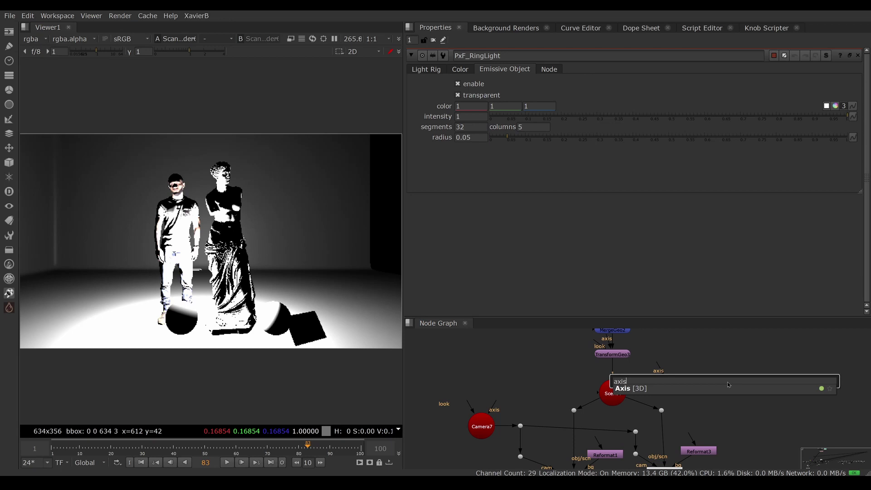
pyautogui.press('Return')
pyautogui.moveTo(677, 384); pyautogui.dragTo(691, 356)
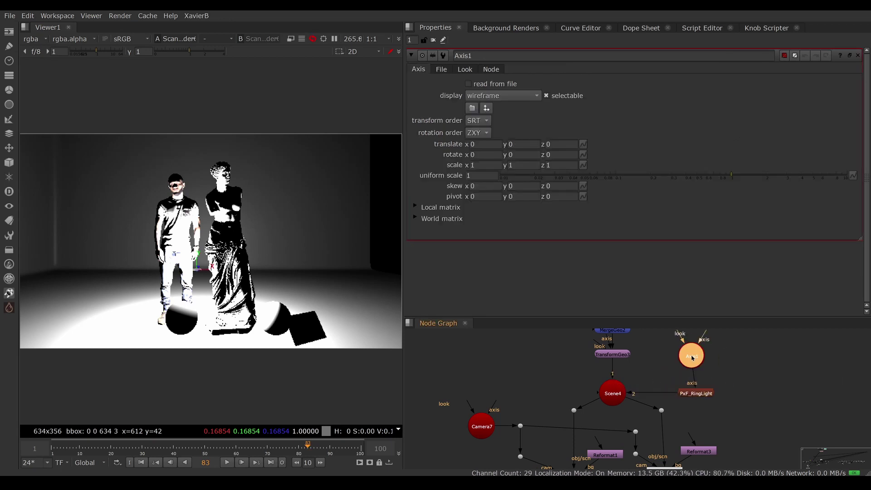
pyautogui.moveTo(698, 389); pyautogui.dragTo(693, 380)
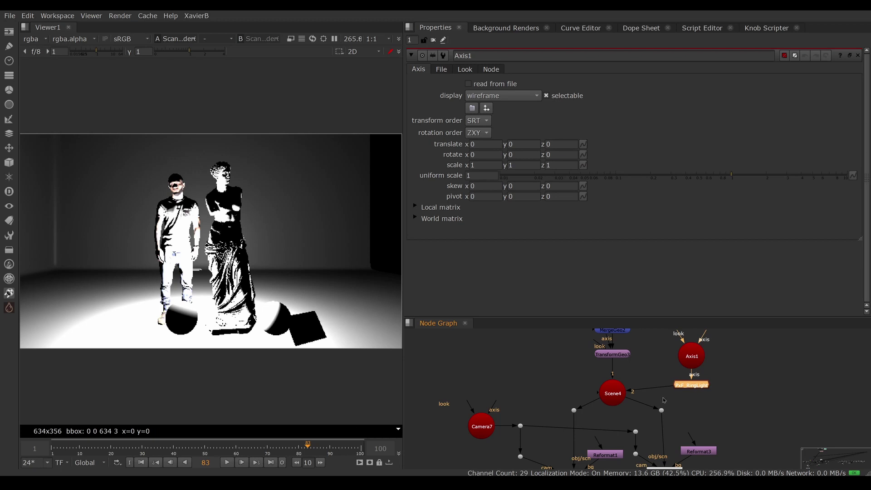
pyautogui.click(616, 397)
pyautogui.press('1')
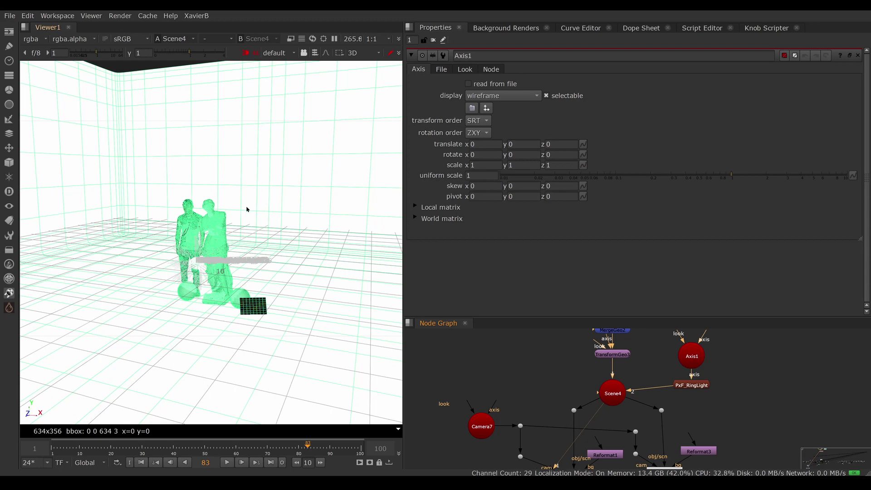
# - Set the viewer's 3D display mode to wireframe in the viewer settings
pyautogui.click(261, 204)
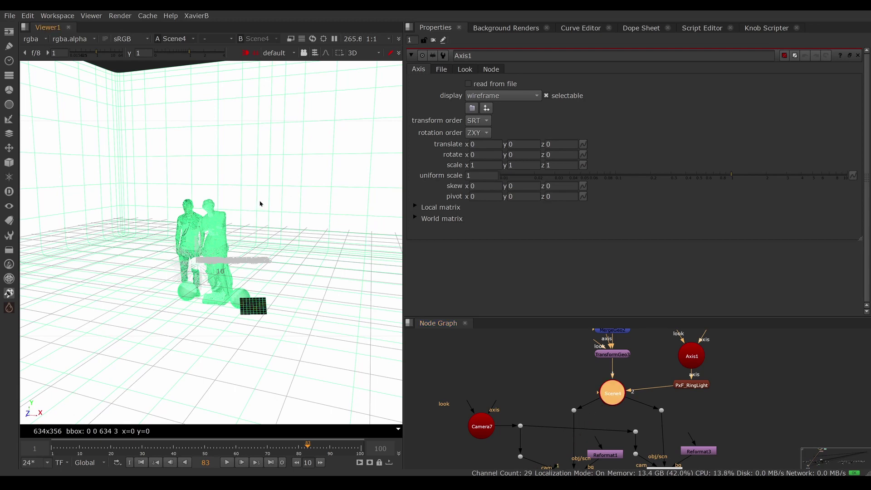
pyautogui.press('s')
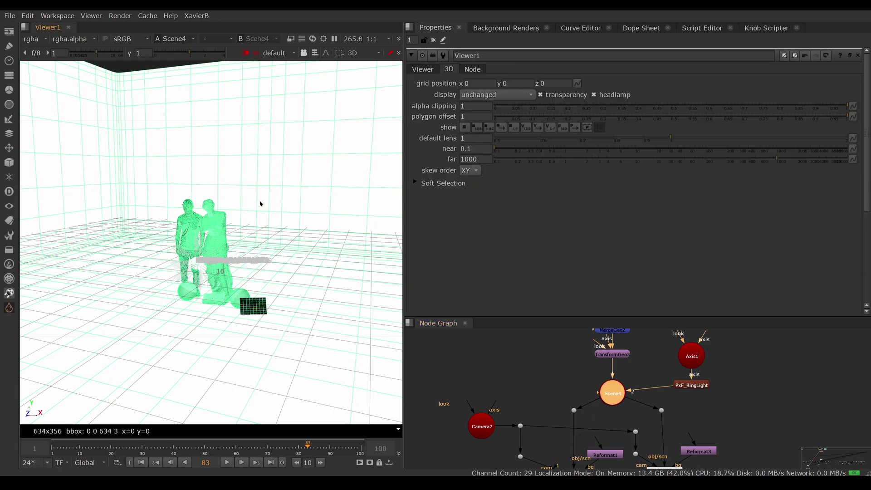
pyautogui.click(422, 69)
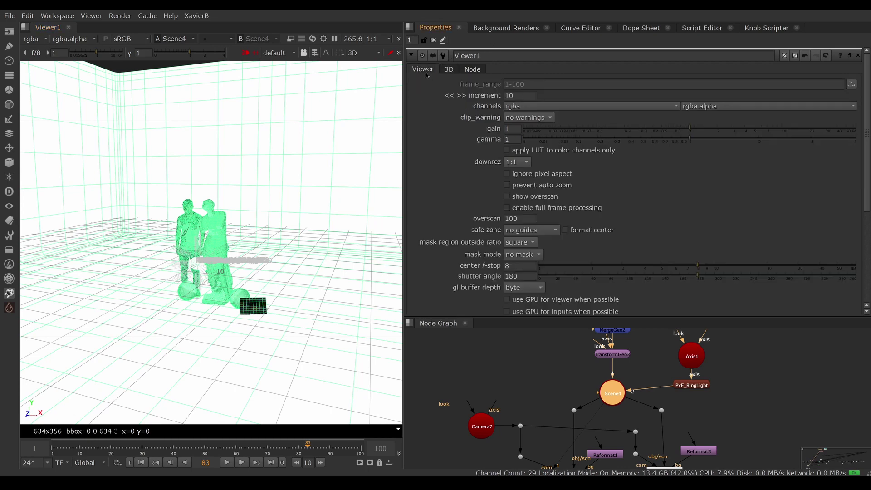
pyautogui.click(448, 69)
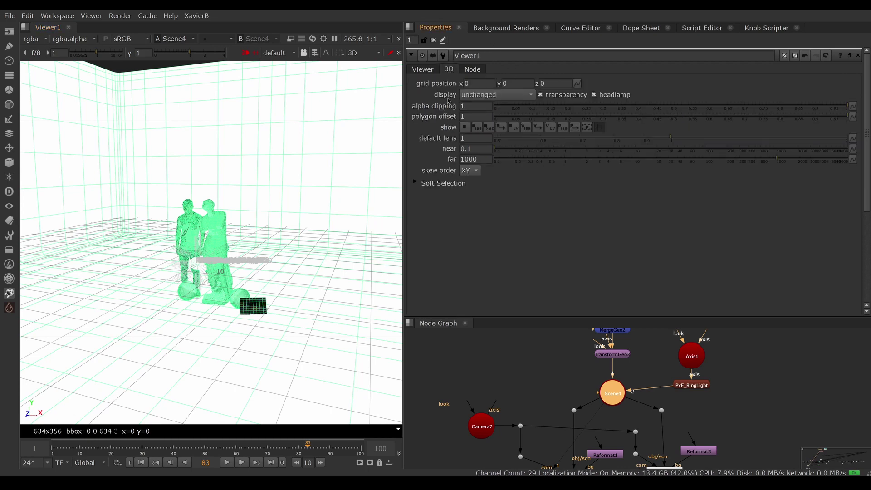
pyautogui.click(496, 94)
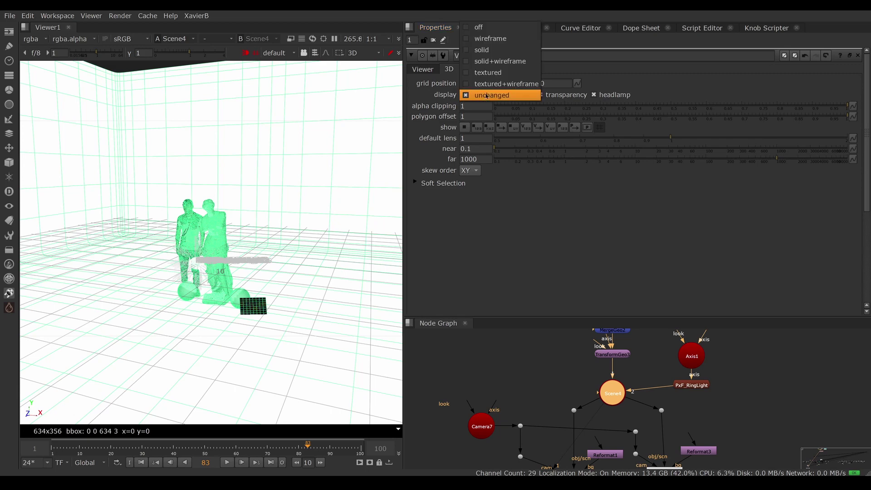
pyautogui.click(497, 40)
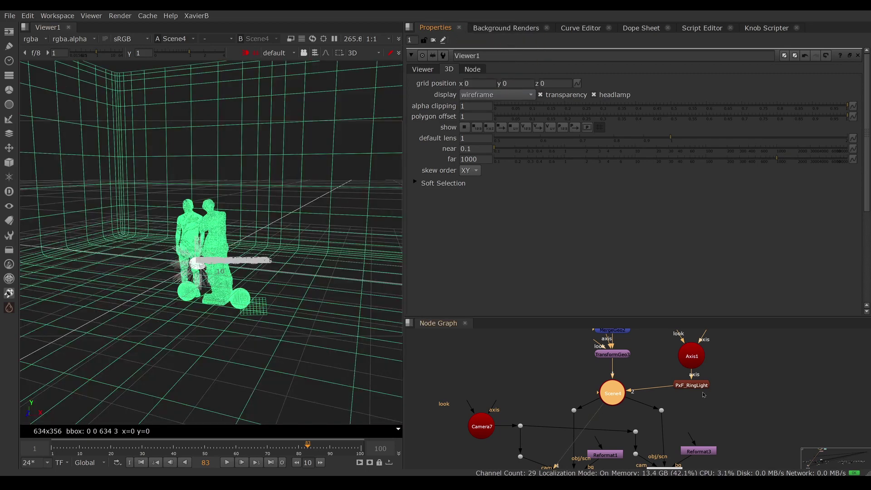
# - View the PxF_RingLight alone and orbit around its ring of lights
pyautogui.click(691, 385)
pyautogui.press('1')
pyautogui.keyDown('ctrl'); pyautogui.moveTo(228, 317); pyautogui.dragTo(275, 407); pyautogui.keyUp('ctrl')
# - Frame the ring and uncheck display on PxF_RingLight's Light Rig tab, leaving only the ring visible
pyautogui.press('f')
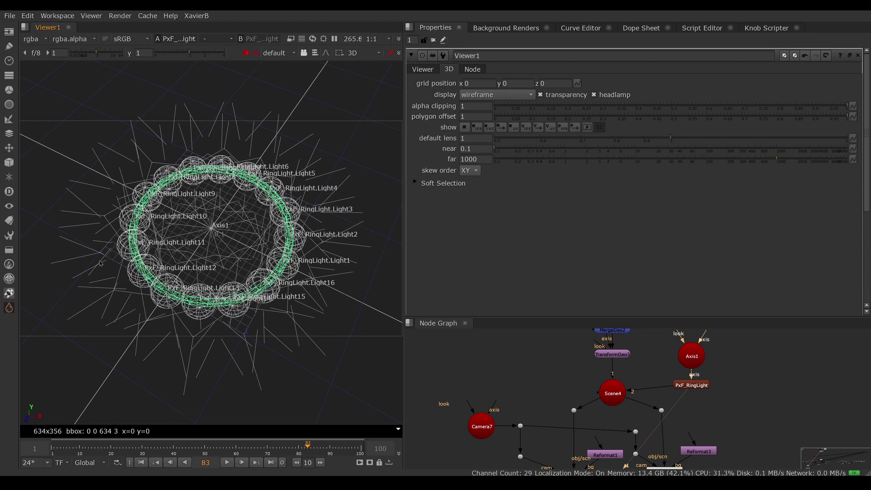
pyautogui.doubleClick(689, 386)
pyautogui.click(425, 71)
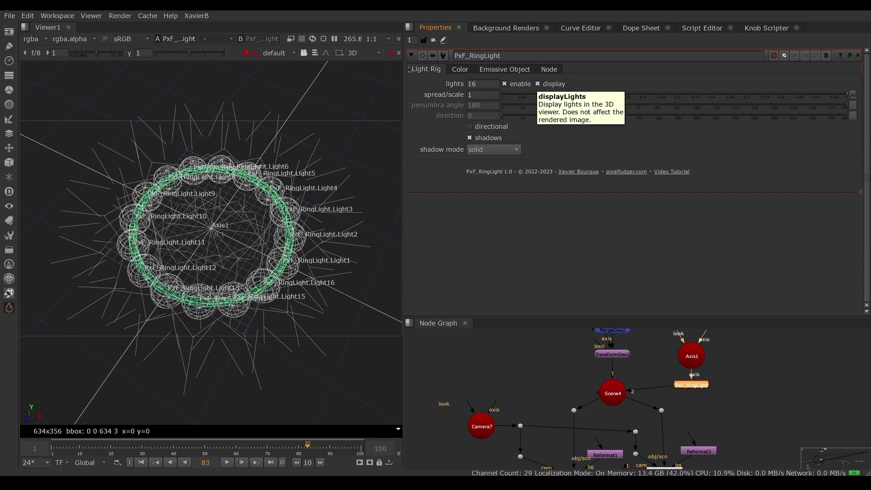
pyautogui.click(539, 84)
pyautogui.click(538, 84)
pyautogui.click(539, 84)
pyautogui.click(538, 84)
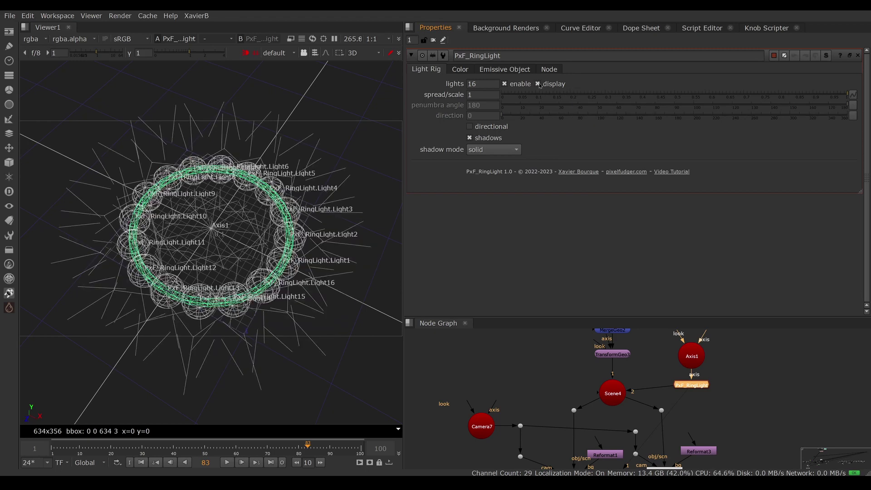
pyautogui.click(539, 85)
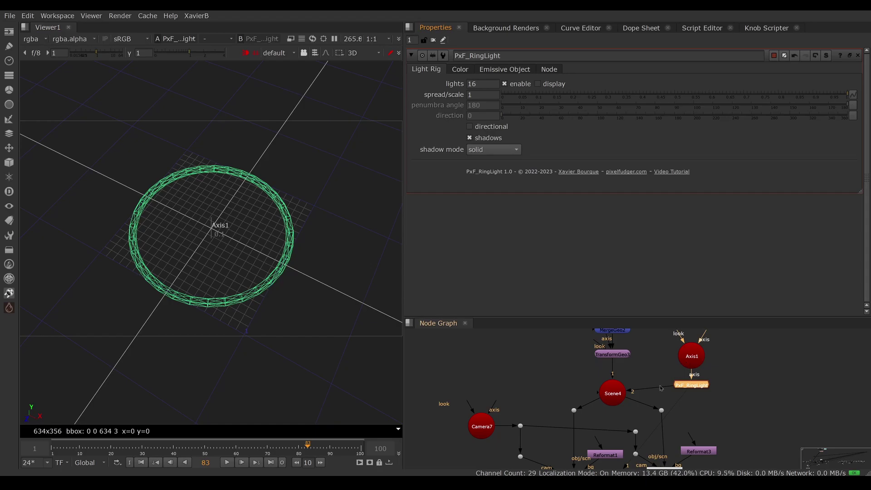
# - View the Scene4 wireframe in the 3D viewer
pyautogui.click(614, 398)
pyautogui.press('1')
pyautogui.scroll(-5, 290, 290)
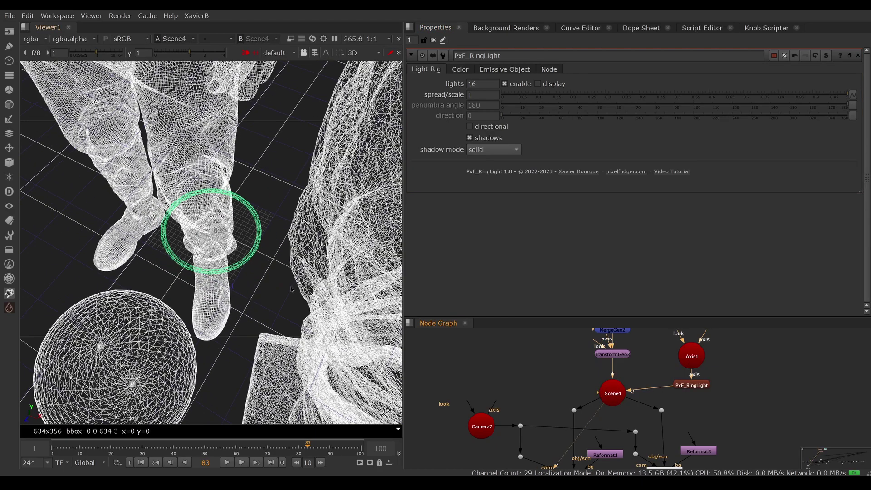
pyautogui.scroll(-6, 288, 292)
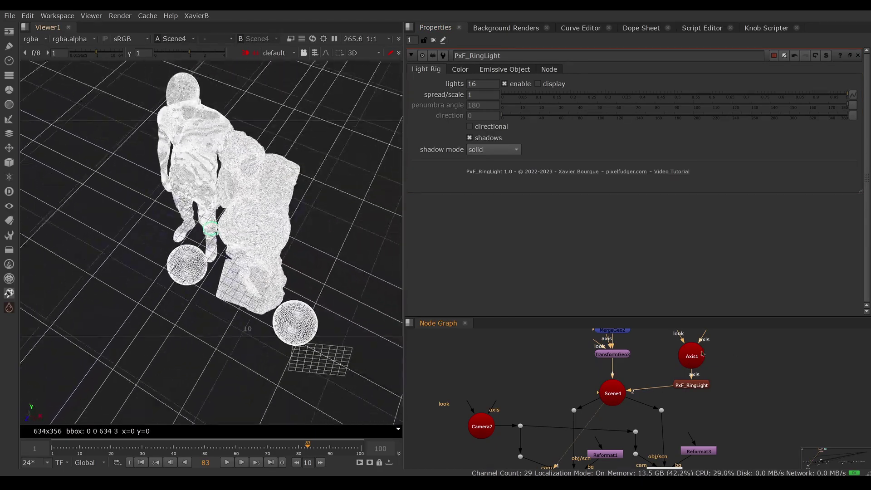
# - Give Axis1 a uniform scale of 20, then select ScanlineRender6
pyautogui.click(690, 355)
pyautogui.click(487, 175)
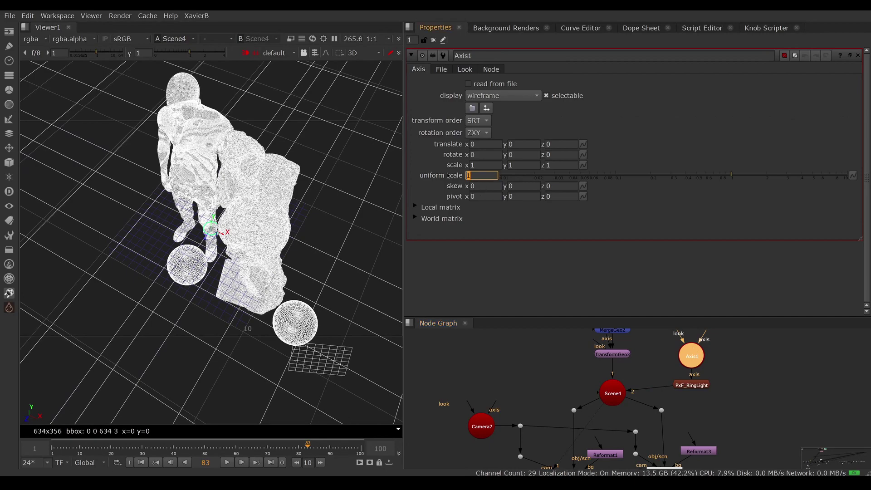
pyautogui.write('20')
pyautogui.press('Return')
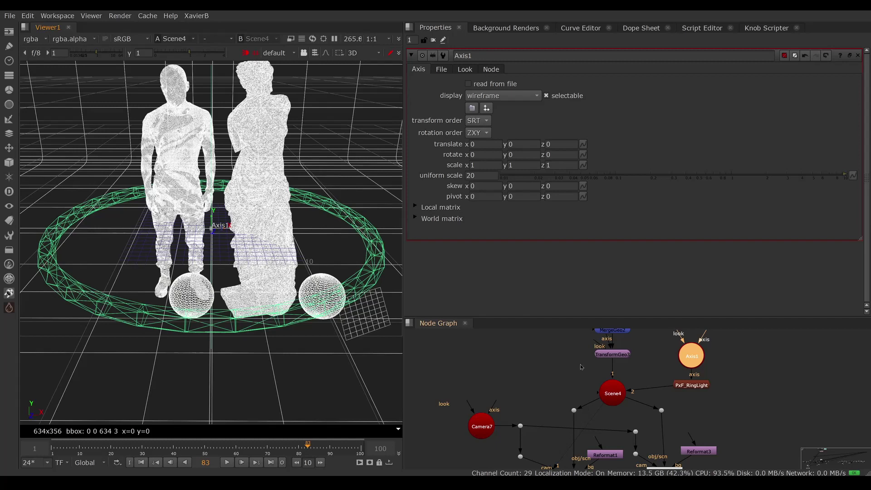
pyautogui.moveTo(581, 367); pyautogui.dragTo(581, 294, button='middle')
pyautogui.click(585, 405)
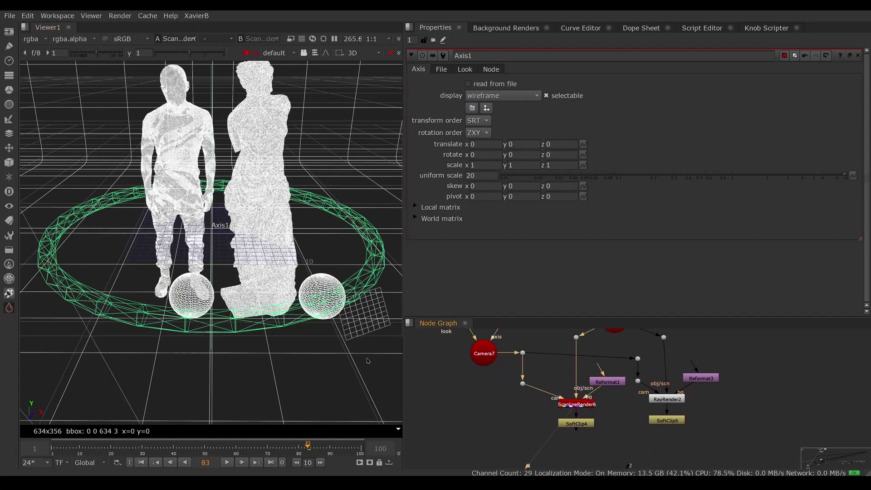
# - View the ScanlineRender6 output, then the SoftClip4 result of the ring-lit scene
pyautogui.press('1')
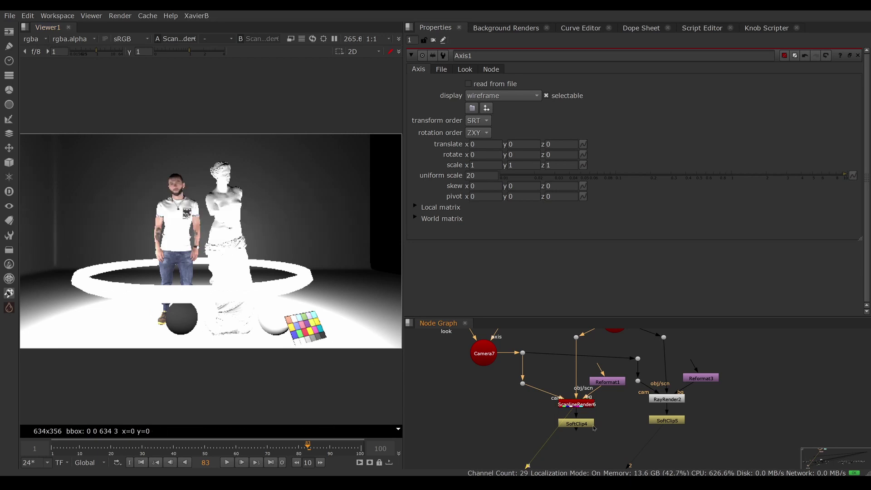
pyautogui.click(586, 424)
pyautogui.press('1')
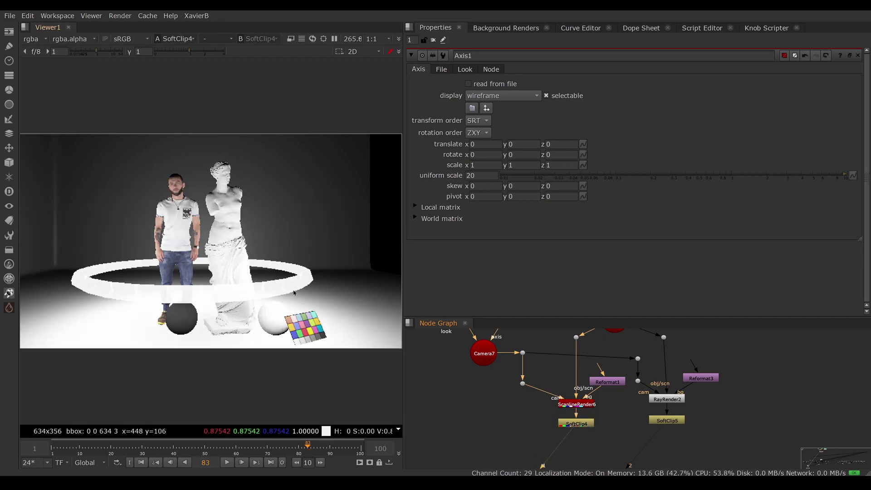
pyautogui.moveTo(616, 389); pyautogui.dragTo(573, 458, button='middle')
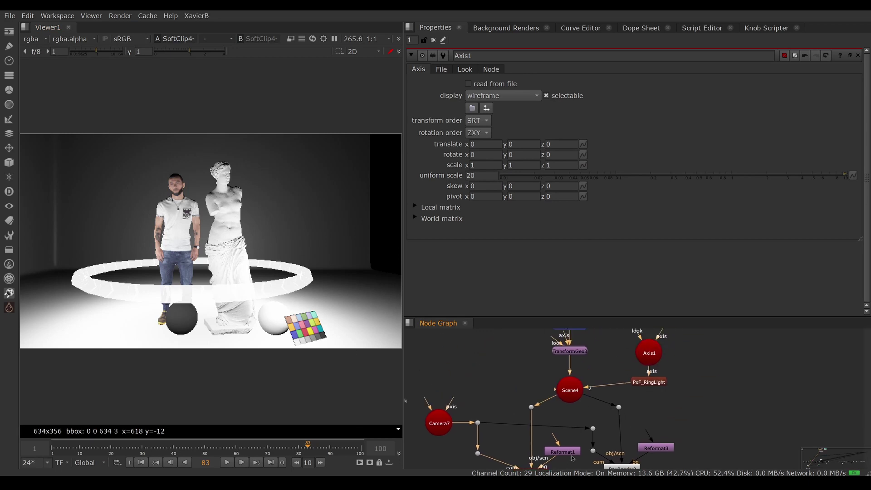
# - Set the PxF_RingLight Color intensity to 50 and sample the black sphere's brightness
pyautogui.click(649, 383)
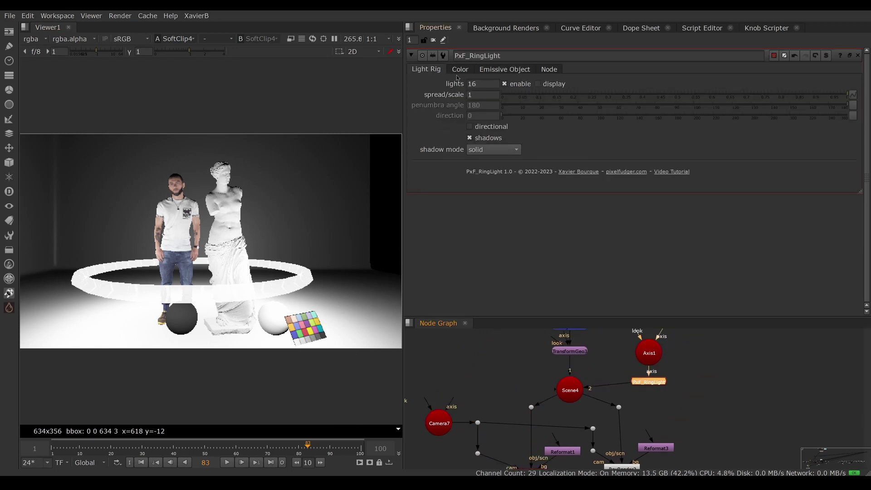
pyautogui.click(457, 69)
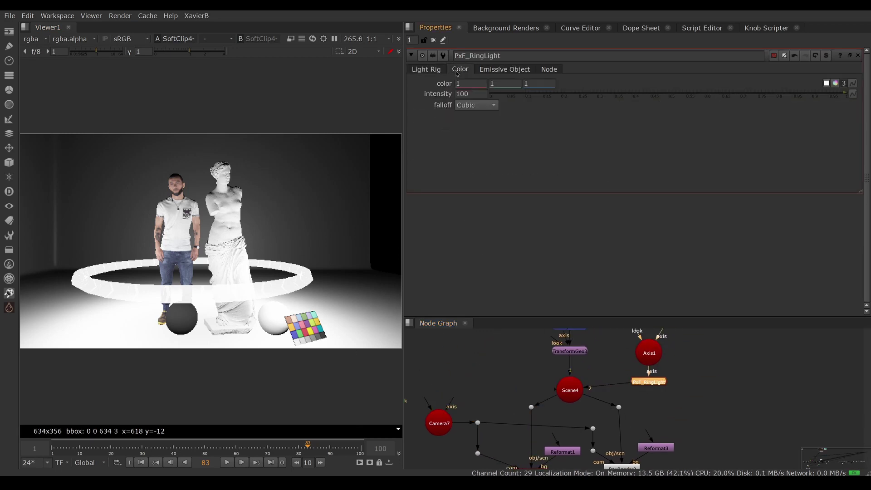
pyautogui.click(474, 94)
pyautogui.write('50')
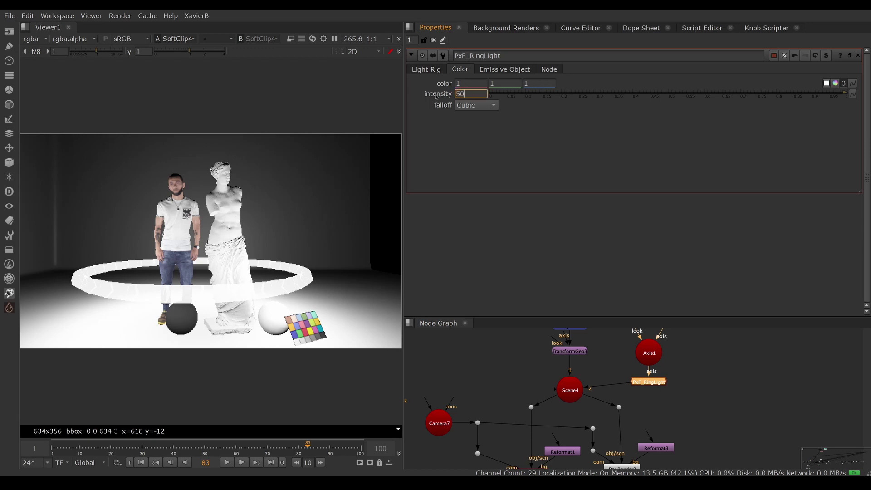
pyautogui.press('Return')
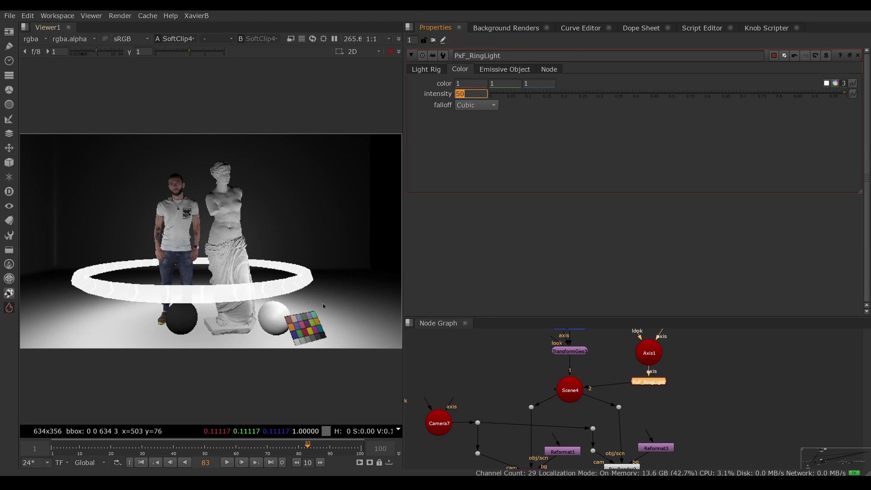
pyautogui.keyDown('ctrl'); pyautogui.keyDown('shift'); pyautogui.moveTo(155, 305); pyautogui.dragTo(205, 337); pyautogui.keyUp('shift'); pyautogui.keyUp('ctrl')
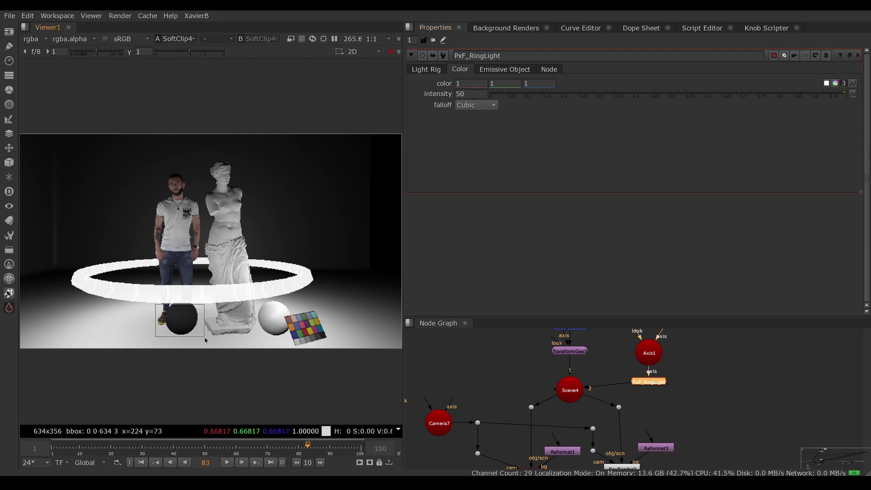
pyautogui.keyDown('ctrl'); pyautogui.rightClick(207, 341); pyautogui.keyUp('ctrl')
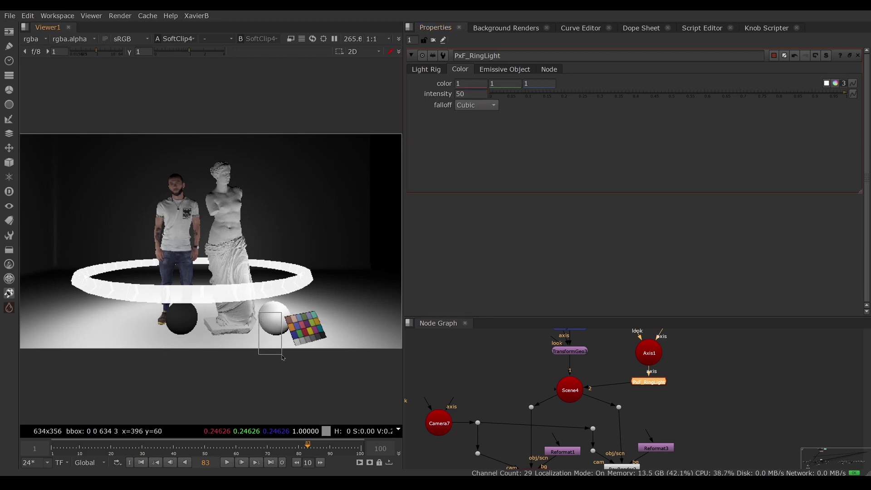
# - Select RayRender2, then view the SoftClip5 ray-traced result in viewer input 2
pyautogui.moveTo(583, 429); pyautogui.dragTo(611, 363, button='middle')
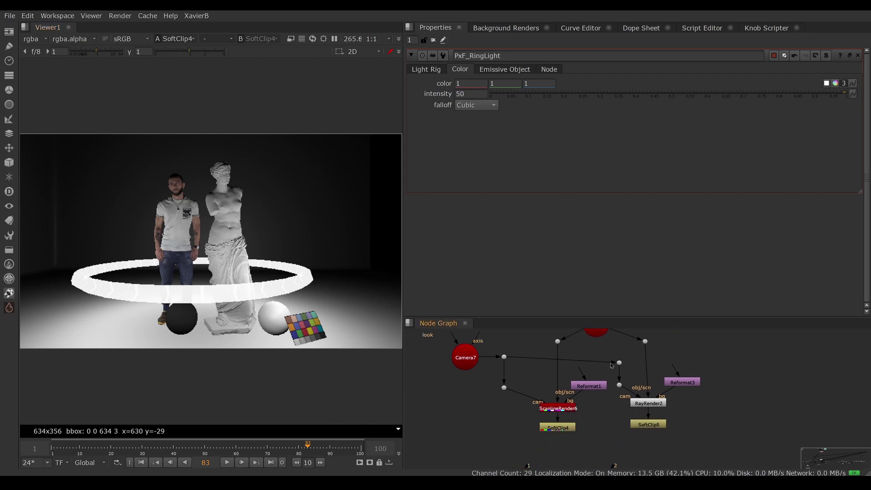
pyautogui.click(563, 412)
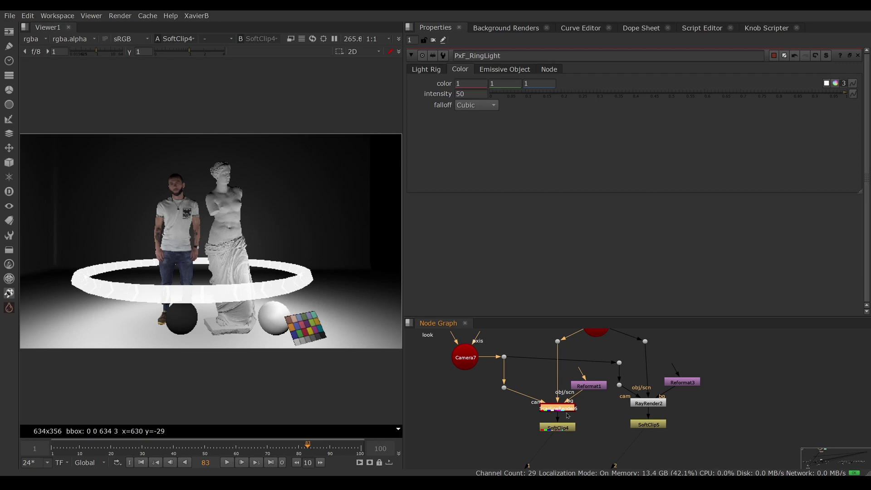
pyautogui.click(635, 408)
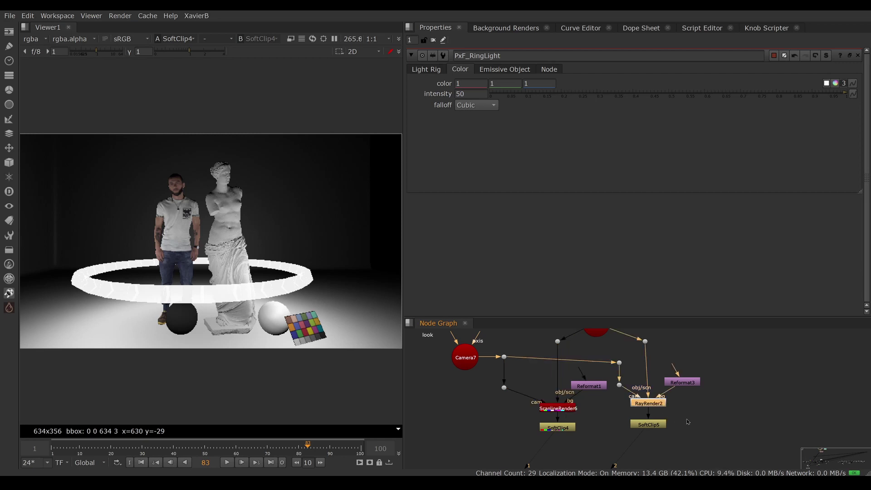
pyautogui.click(632, 415)
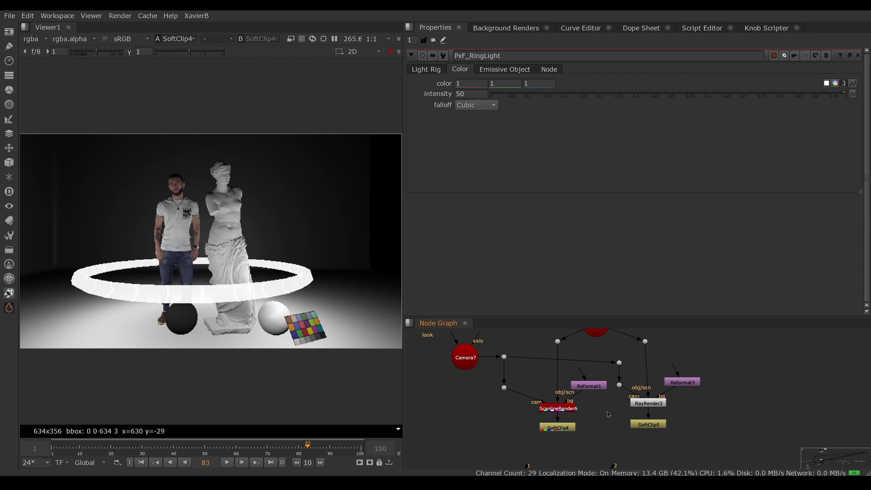
pyautogui.click(660, 405)
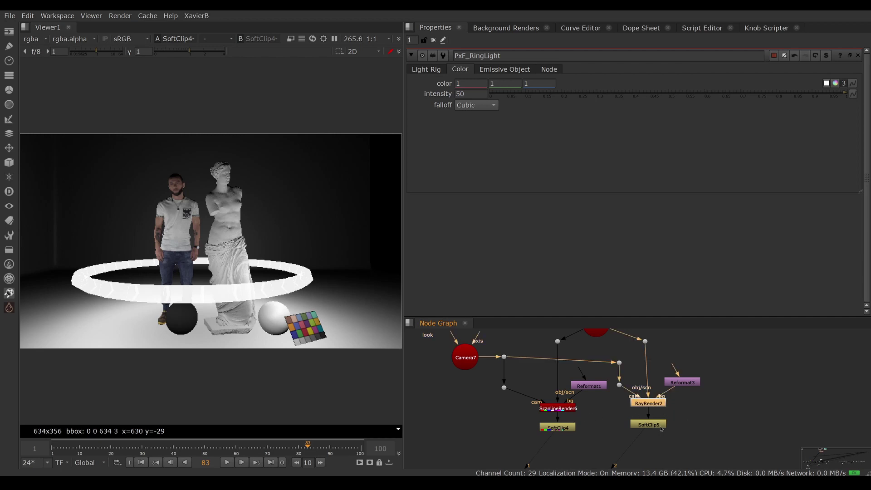
pyautogui.click(660, 426)
pyautogui.press('2')
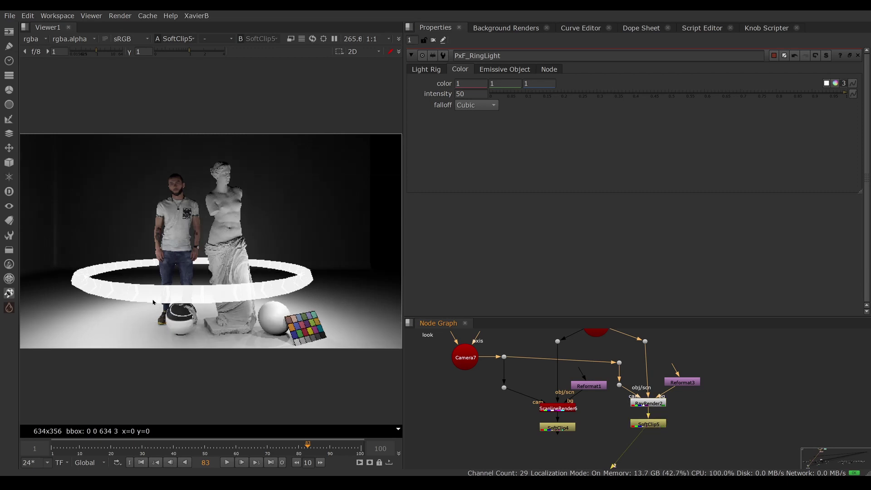
# - Sample the brightness of the black sphere and the floor below the white sphere
pyautogui.keyDown('ctrl'); pyautogui.keyDown('shift'); pyautogui.moveTo(153, 302); pyautogui.dragTo(200, 337); pyautogui.keyUp('shift'); pyautogui.keyUp('ctrl')
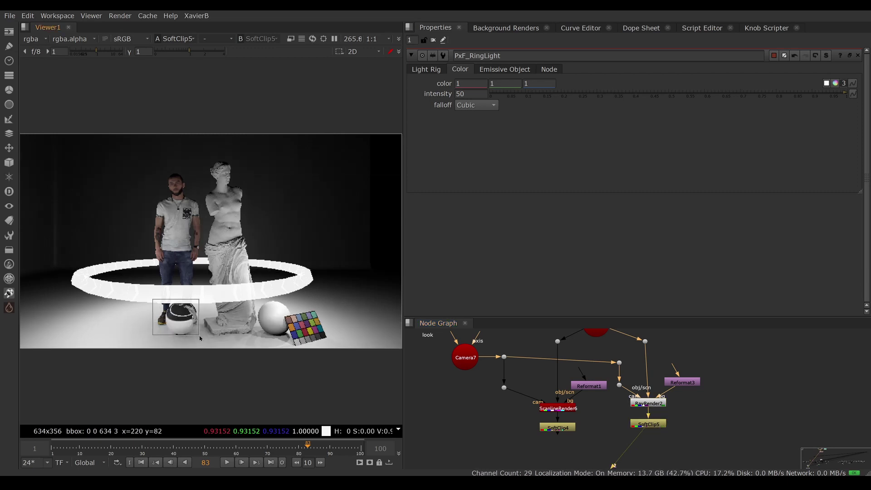
pyautogui.keyDown('ctrl'); pyautogui.keyDown('shift'); pyautogui.moveTo(253, 327); pyautogui.dragTo(291, 358); pyautogui.keyUp('shift'); pyautogui.keyUp('ctrl')
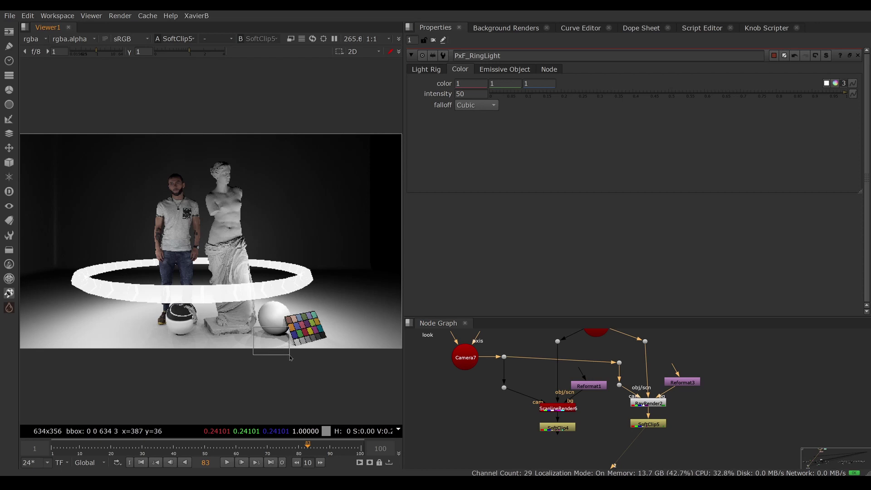
pyautogui.keyDown('ctrl'); pyautogui.rightClick(290, 358); pyautogui.keyUp('ctrl')
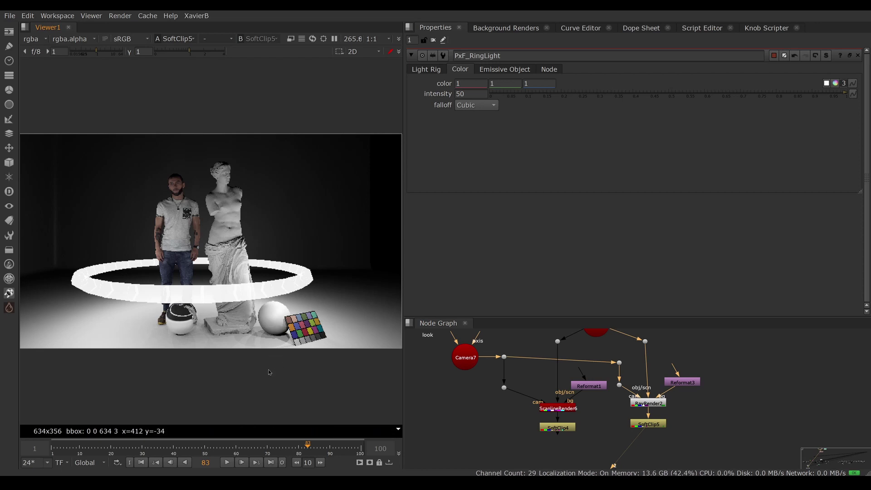
# - Open the Axis1 properties with translate x at 2.48
pyautogui.scroll(4, 268, 355)
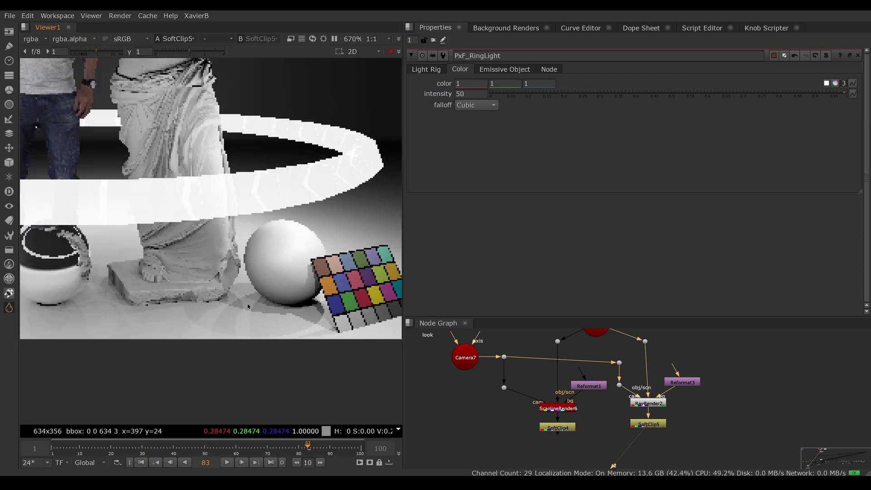
pyautogui.scroll(-4, 209, 312)
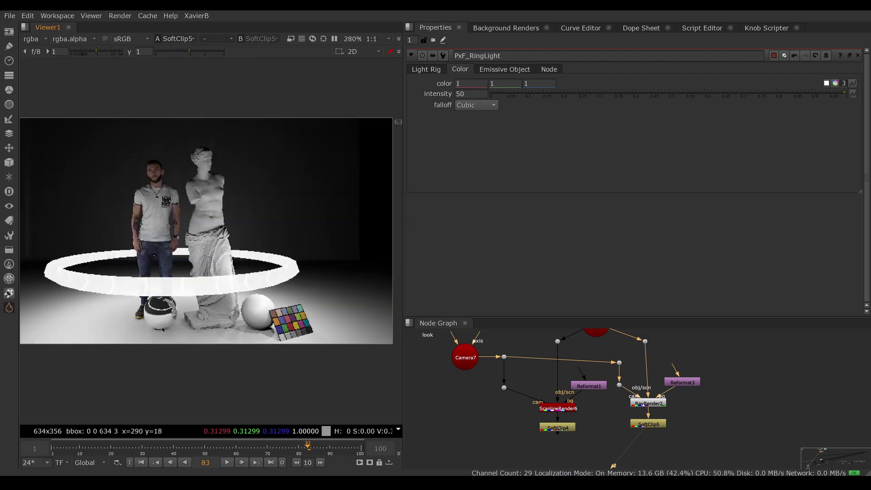
pyautogui.moveTo(635, 345); pyautogui.dragTo(584, 431, button='middle')
pyautogui.click(623, 373)
pyautogui.doubleClick(624, 373)
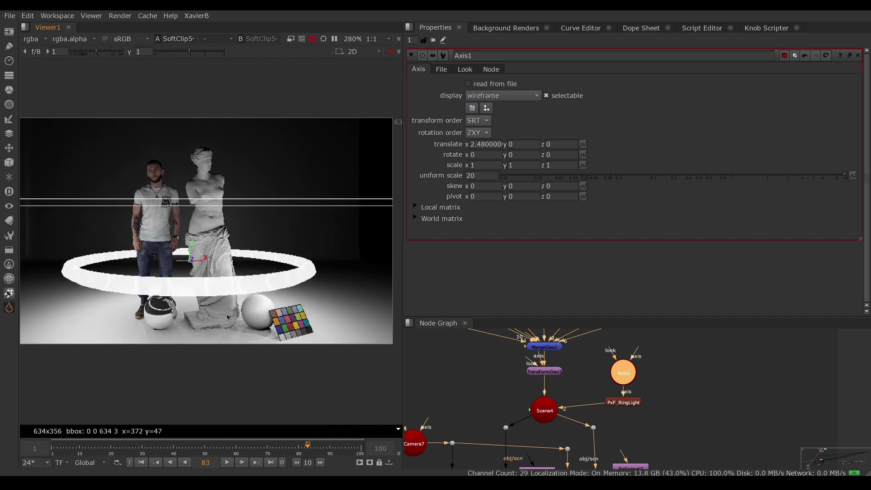
# - View PxF_RingLight in 3D and turn its Light Rig display back on
pyautogui.click(633, 403)
pyautogui.press('1')
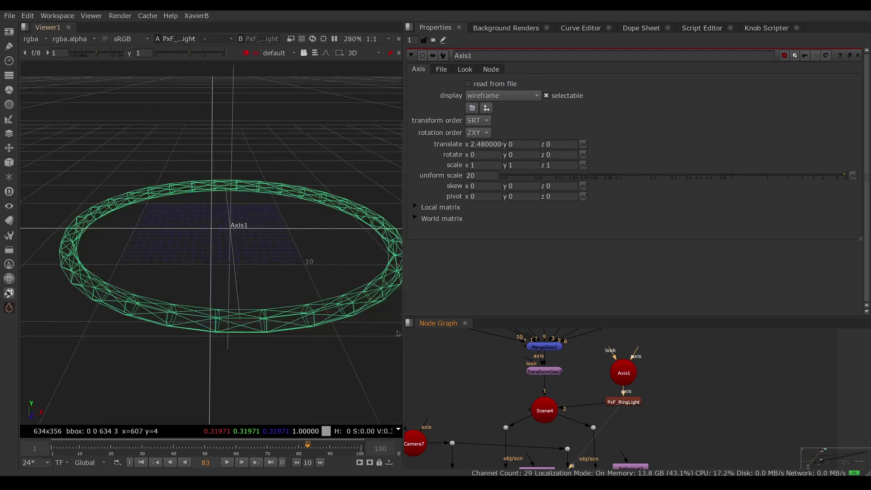
pyautogui.doubleClick(633, 403)
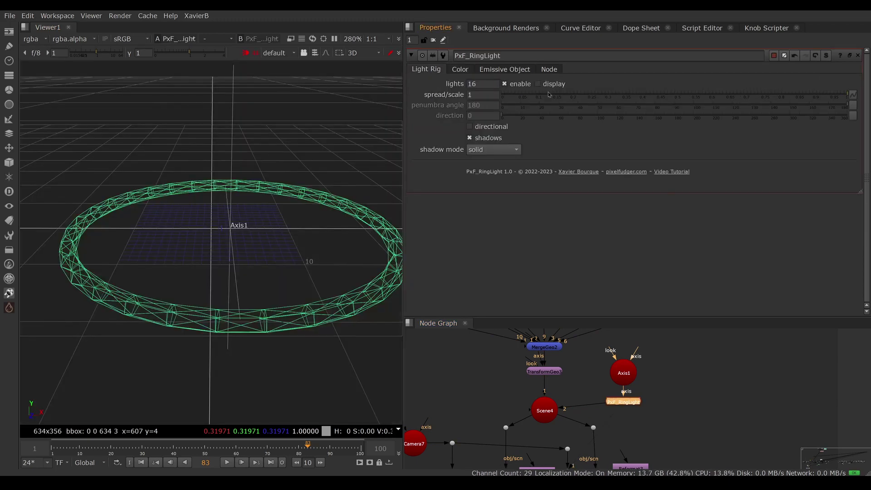
pyautogui.click(538, 84)
pyautogui.keyDown('ctrl'); pyautogui.moveTo(269, 272); pyautogui.dragTo(270, 317); pyautogui.keyUp('ctrl')
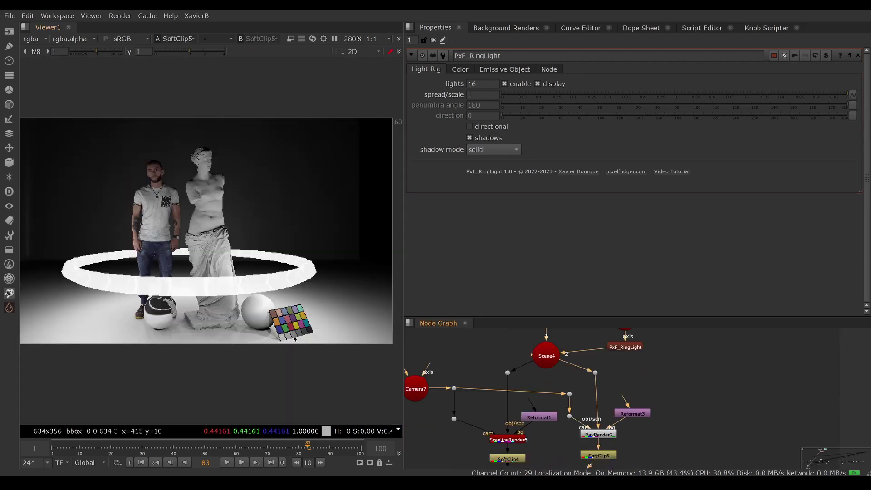
# - Set the PxF_RingLight rig to 64 lights and view the ring in 3D
pyautogui.moveTo(637, 385); pyautogui.dragTo(622, 432, button='middle')
pyautogui.click(623, 393)
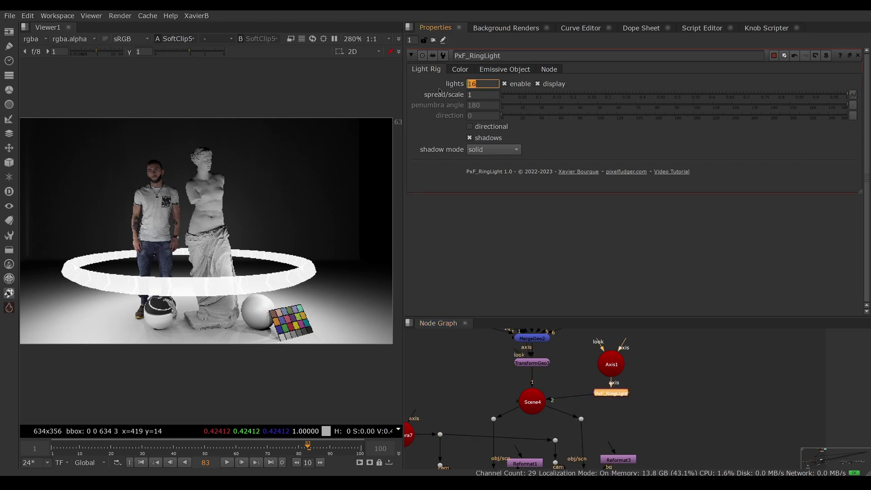
pyautogui.write('64')
pyautogui.press('Return')
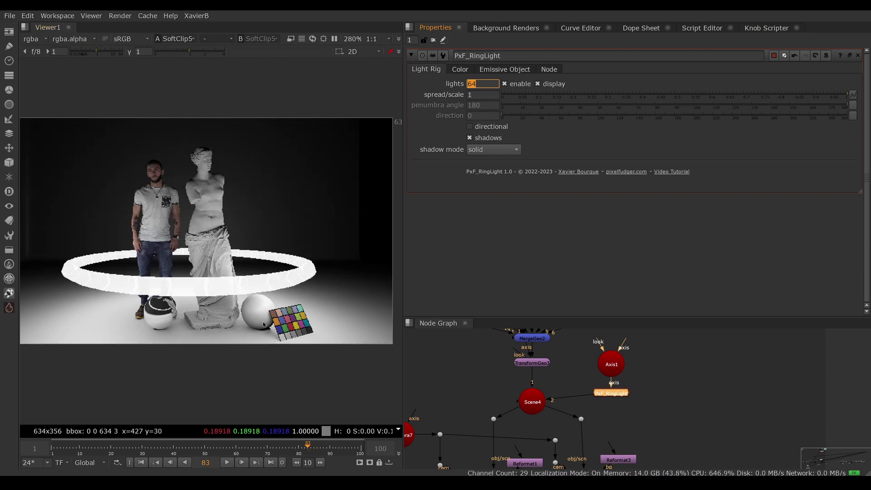
pyautogui.press('1')
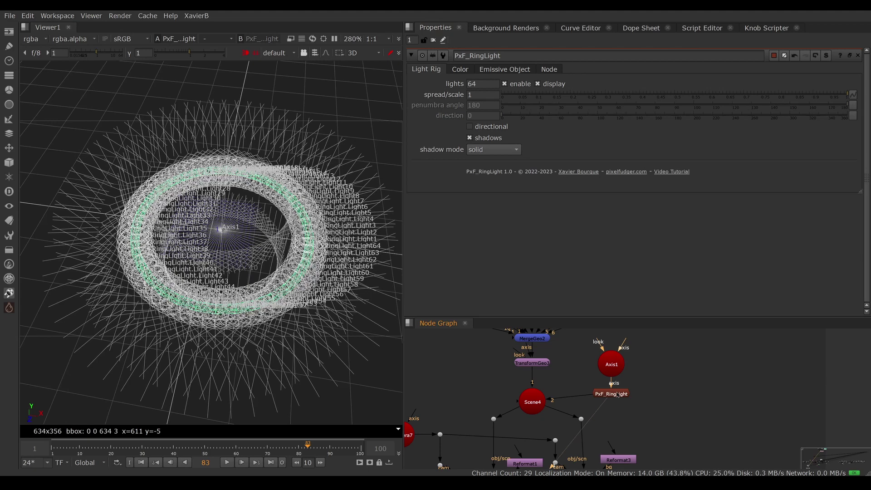
# - Reduce the ring to 16 lights and select the SoftClip5 render node
pyautogui.doubleClick(488, 84)
pyautogui.write('16')
pyautogui.press('Return')
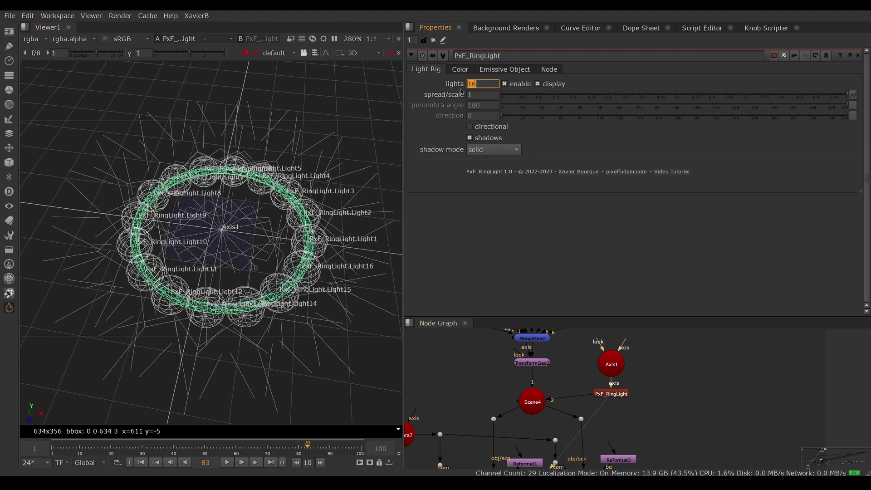
pyautogui.moveTo(650, 409); pyautogui.dragTo(665, 319, button='middle')
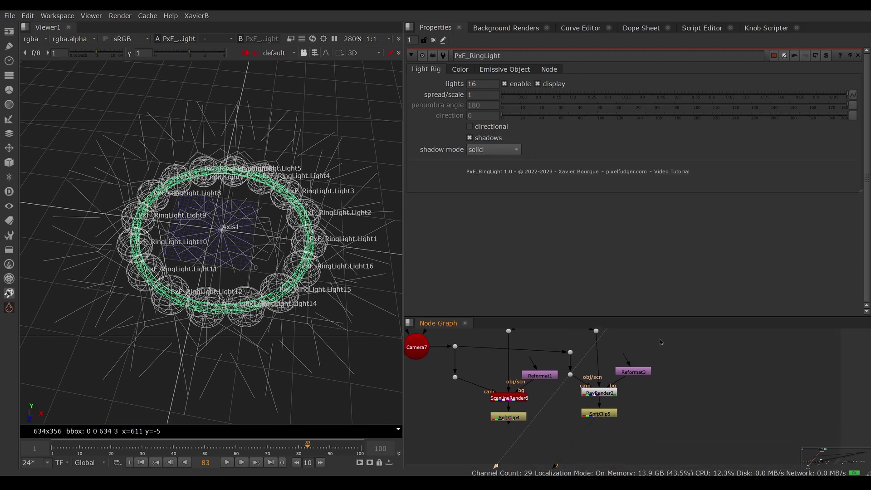
pyautogui.click(599, 411)
# - View SoftClip5, raise Axis1 translate y to 2.14 and make the ring lights directional
pyautogui.press('1')
pyautogui.moveTo(525, 394); pyautogui.dragTo(516, 476, button='middle')
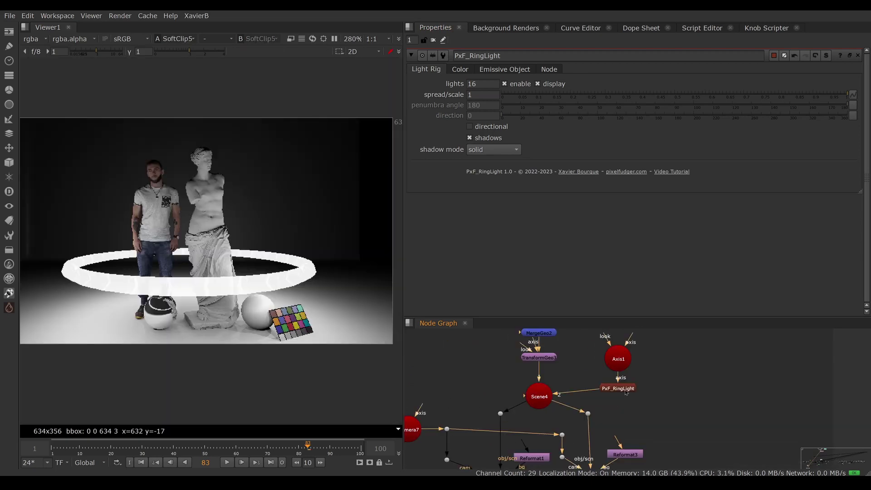
pyautogui.doubleClick(621, 363)
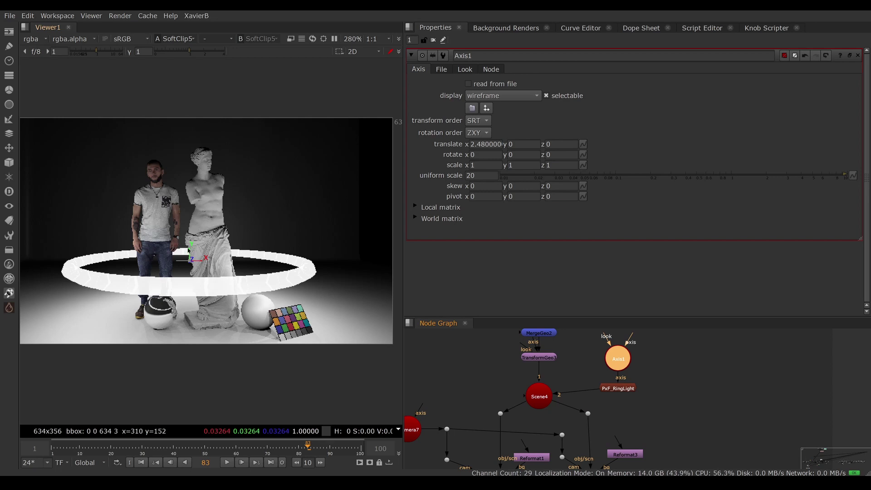
pyautogui.moveTo(189, 251); pyautogui.dragTo(188, 239)
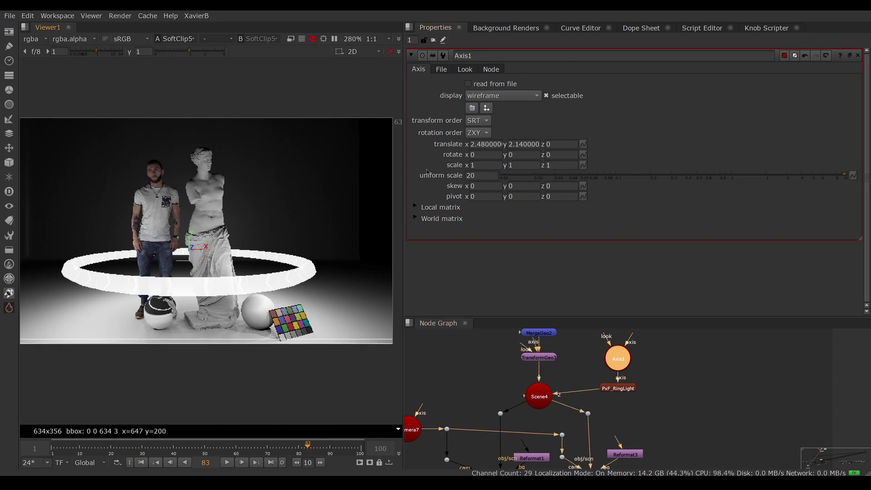
pyautogui.doubleClick(611, 389)
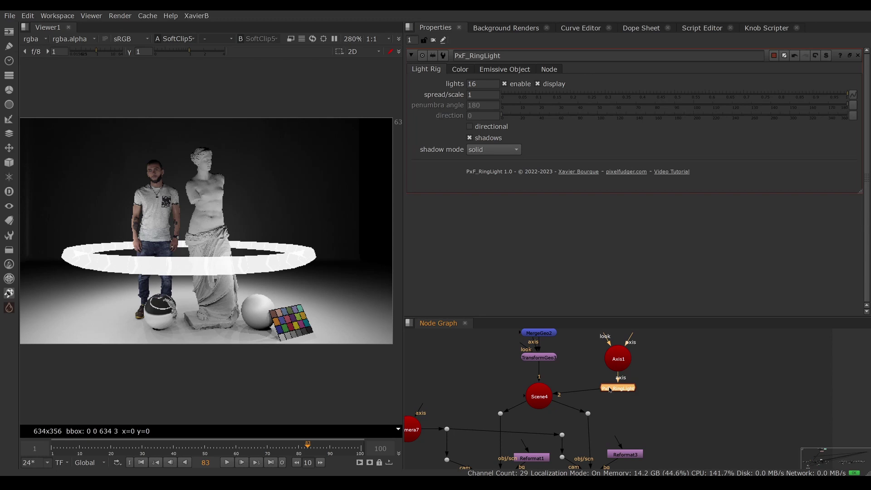
pyautogui.click(470, 126)
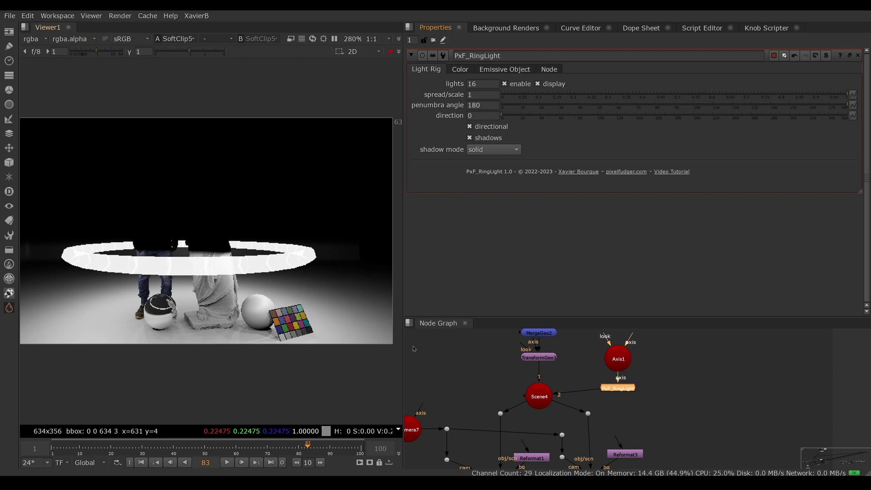
# - Sweep the ring lights' direction in 3D, then set it to 90 and finally 120
pyautogui.press('1')
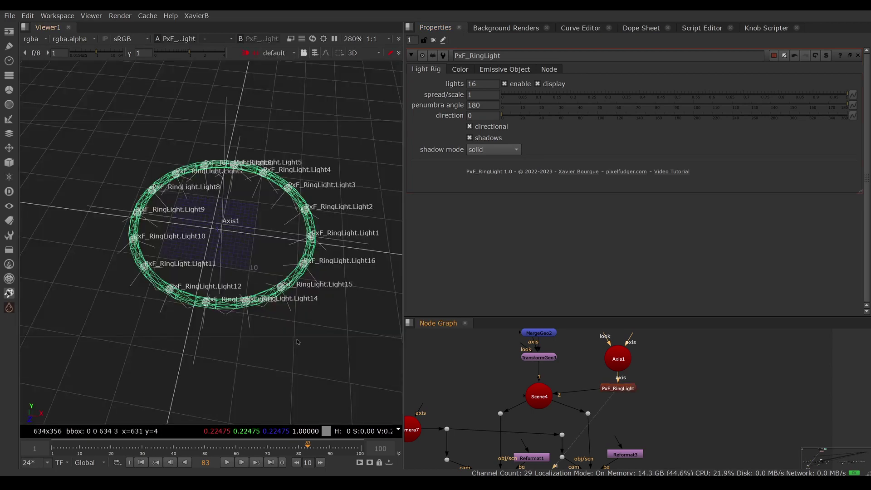
pyautogui.keyDown('ctrl'); pyautogui.moveTo(308, 375); pyautogui.dragTo(331, 241); pyautogui.keyUp('ctrl')
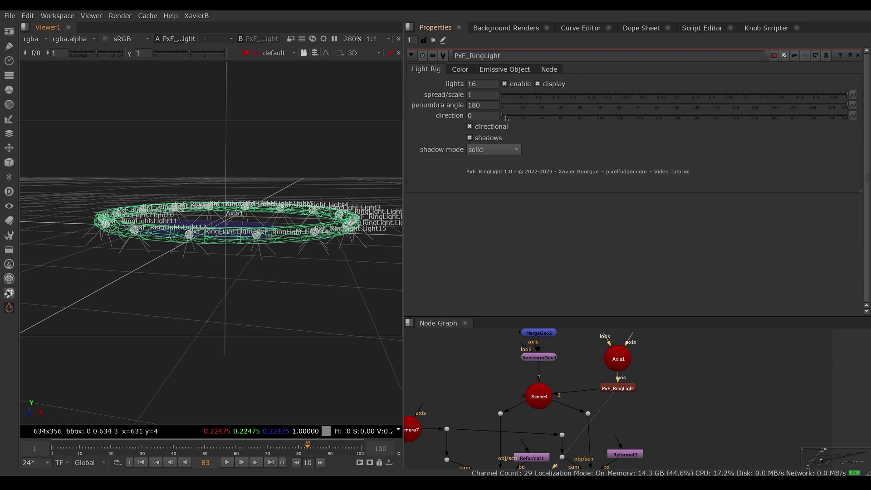
pyautogui.moveTo(507, 118); pyautogui.dragTo(492, 138)
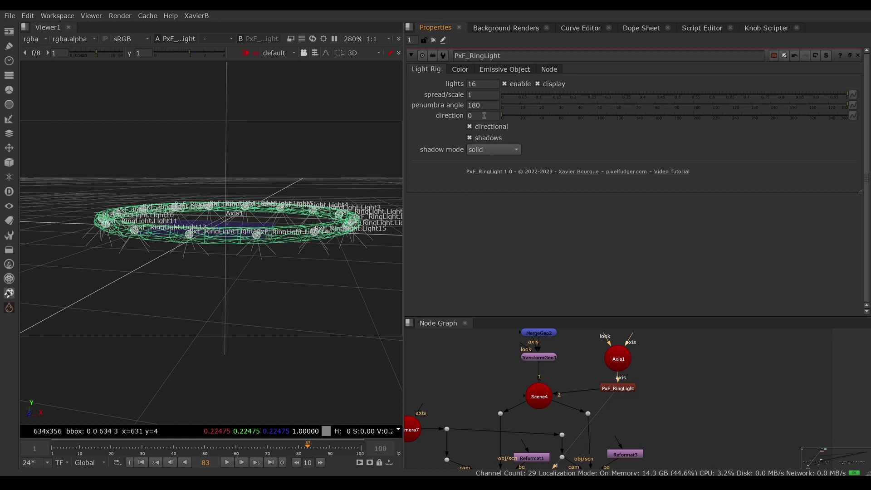
pyautogui.click(483, 116)
pyautogui.write('90')
pyautogui.press('Return')
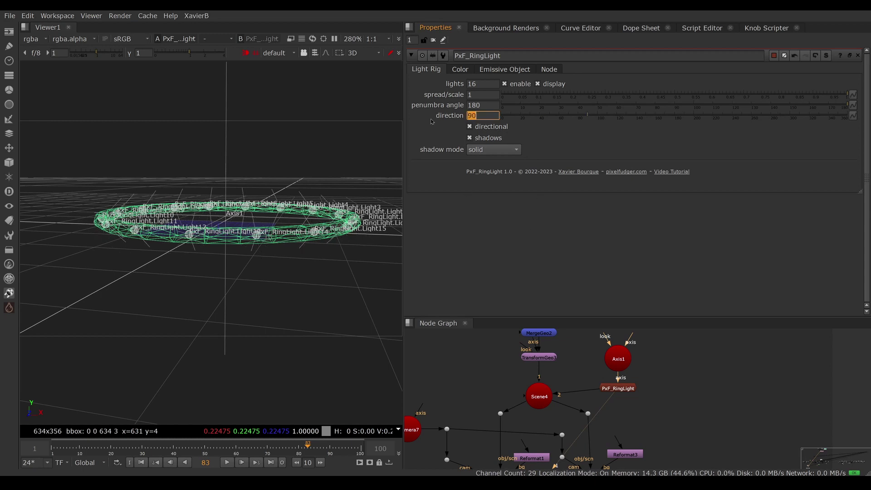
pyautogui.write('120')
pyautogui.press('Return')
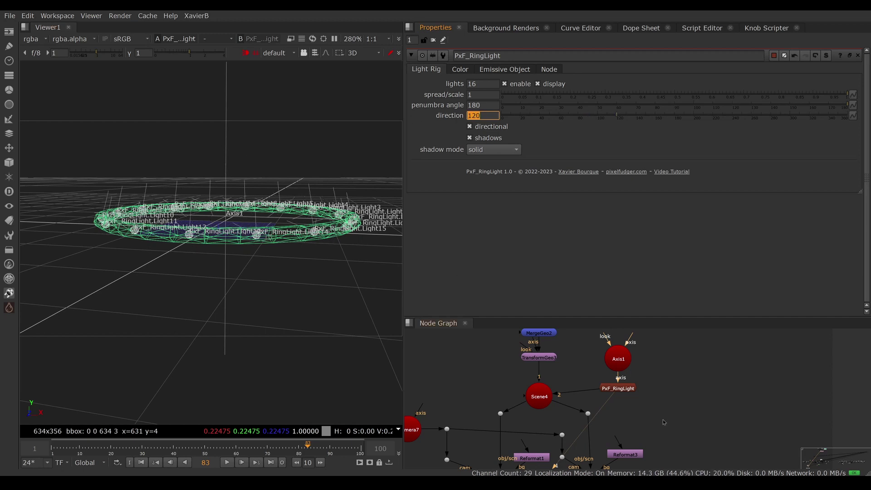
pyautogui.moveTo(615, 469); pyautogui.dragTo(626, 393, button='middle')
# - View the SoftClip5 render and set the ring light direction to 180
pyautogui.click(613, 415)
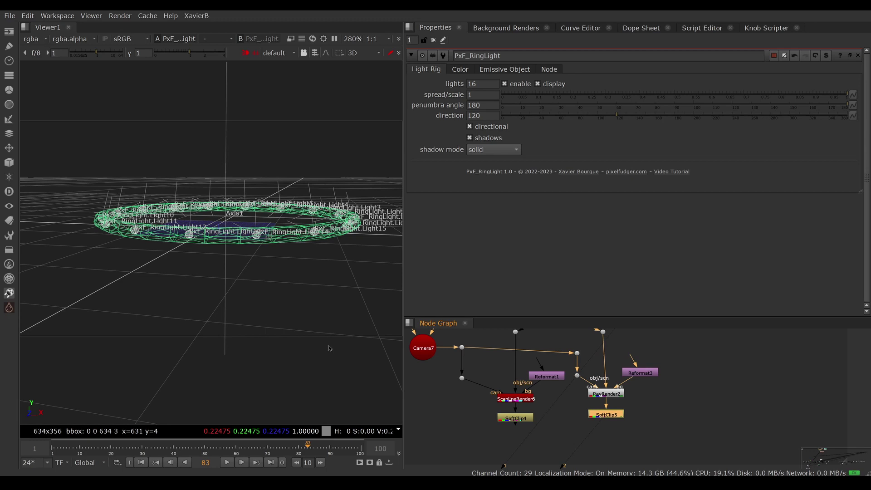
pyautogui.press('1')
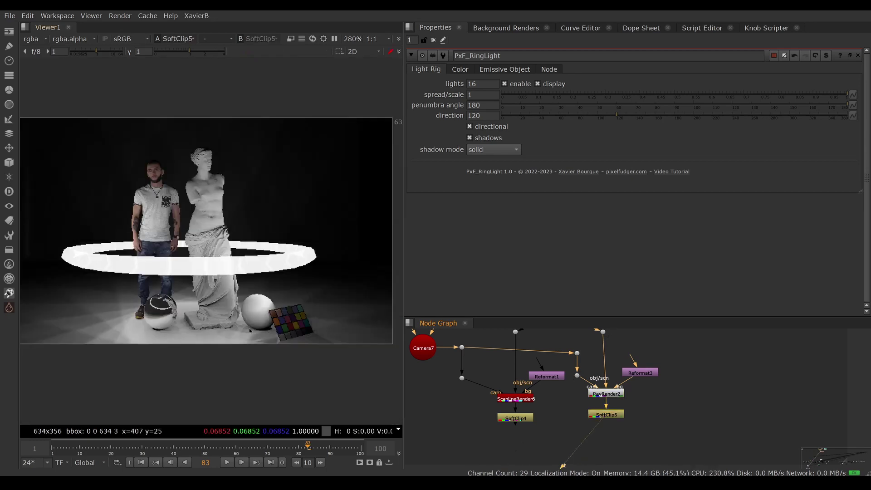
pyautogui.click(486, 115)
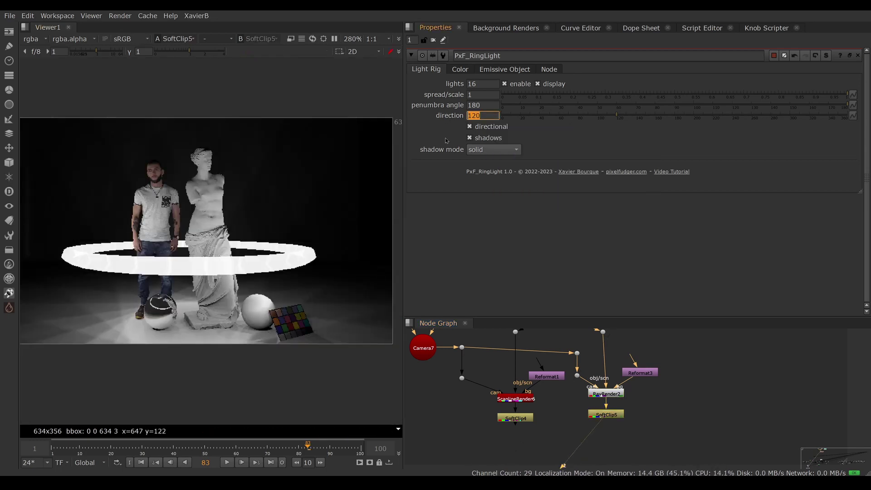
pyautogui.write('180')
pyautogui.press('Return')
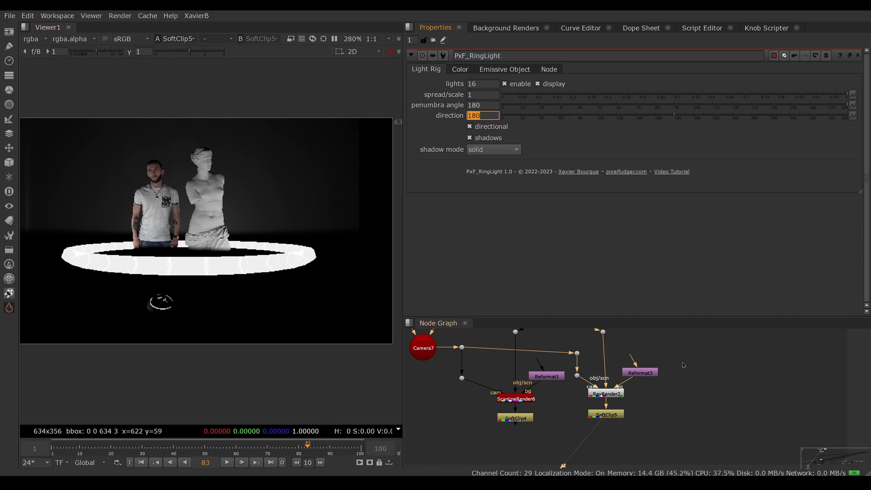
# - Set Axis1 rotate x to 15 to tilt the ring toward the camera
pyautogui.click(479, 94)
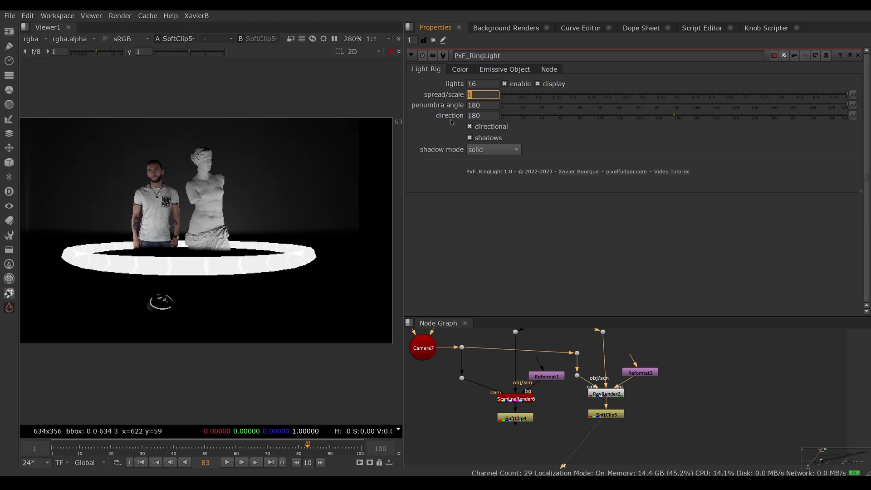
pyautogui.press('Tab')
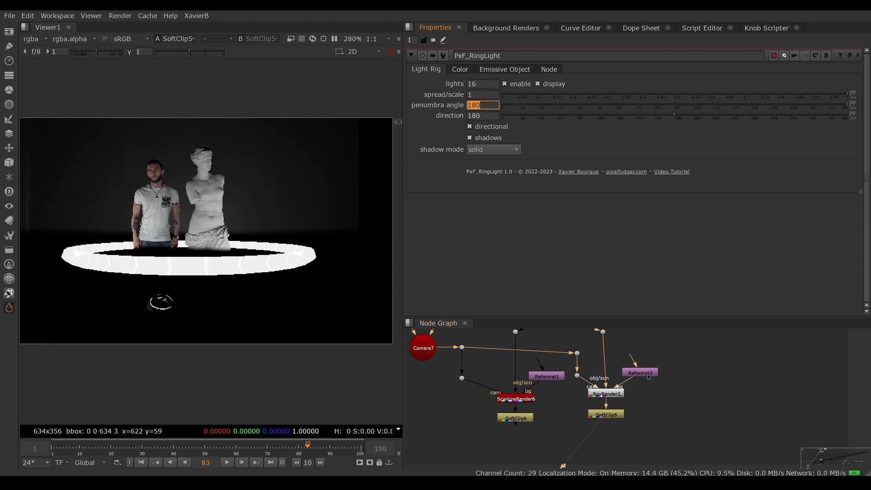
pyautogui.scroll(3, 648, 376)
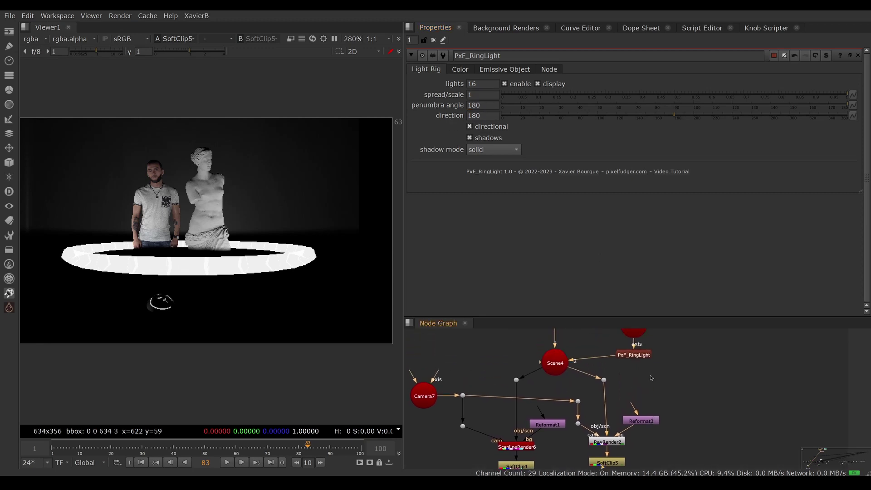
pyautogui.scroll(3, 649, 379)
pyautogui.click(631, 362)
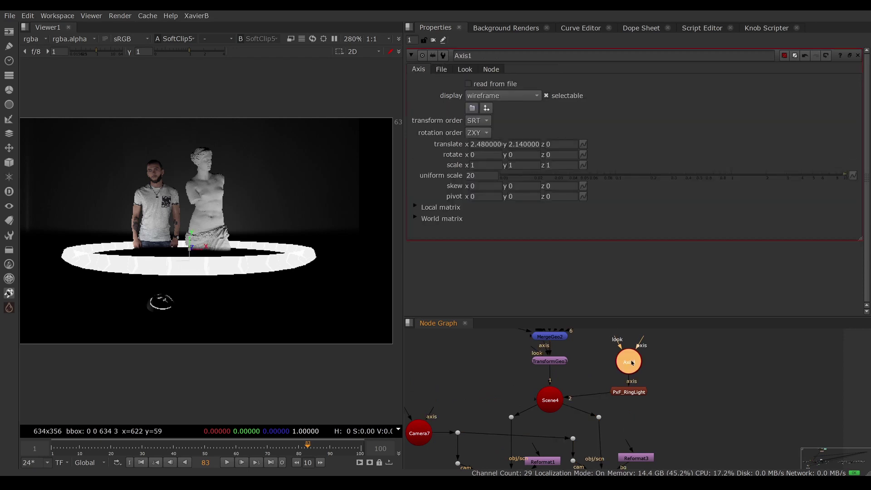
pyautogui.click(482, 154)
pyautogui.write('15')
pyautogui.press('Return')
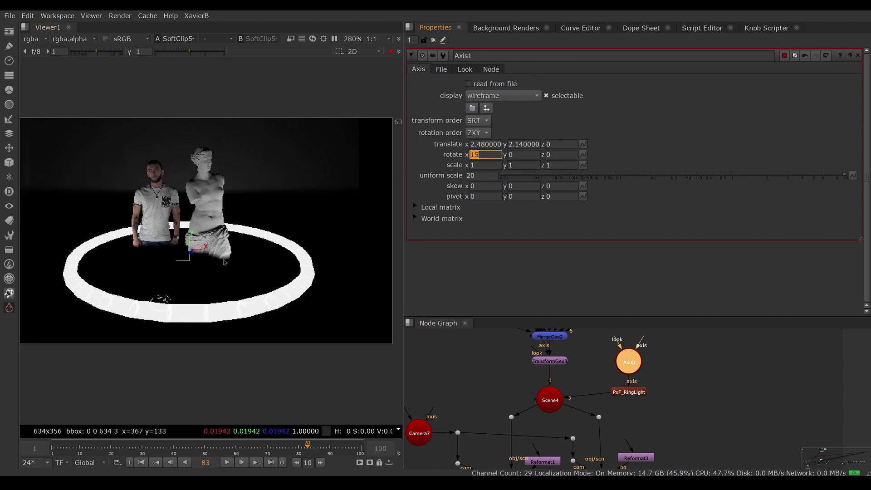
# - Set PxF_RingLight spread/scale to 0.1 after trying 5, and penumbra angle to 25
pyautogui.doubleClick(636, 392)
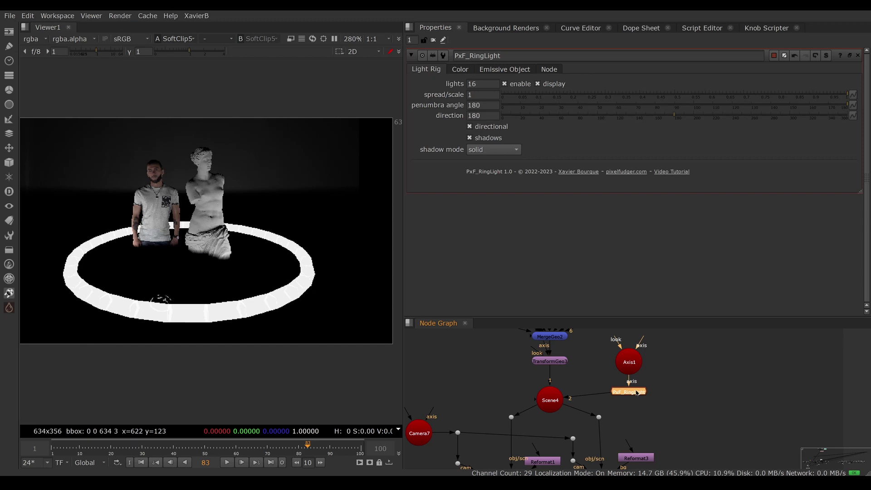
pyautogui.click(472, 95)
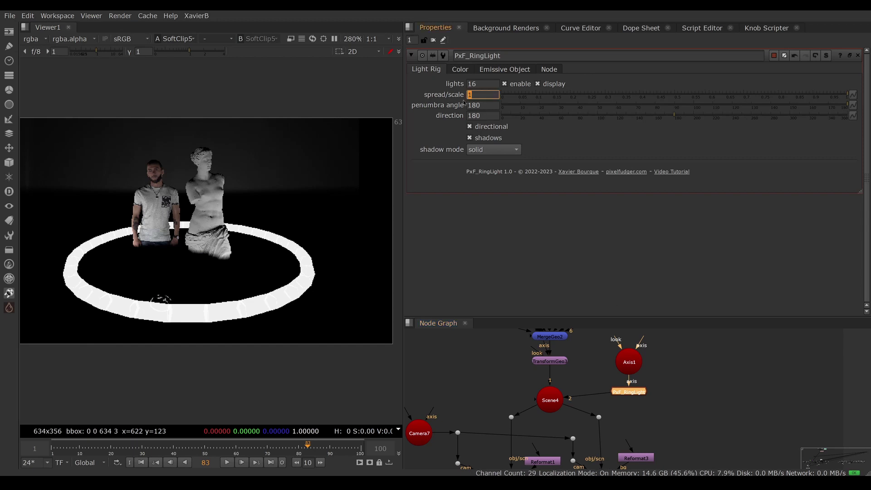
pyautogui.write('0.')
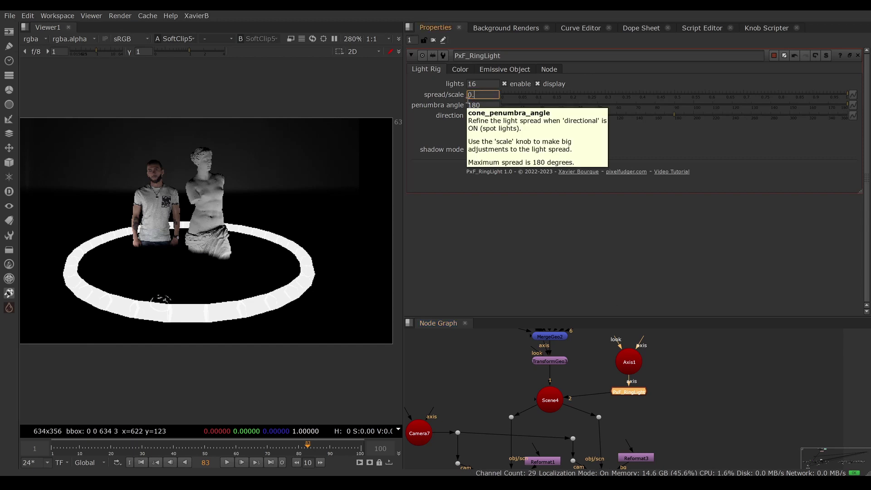
pyautogui.write('1')
pyautogui.press('Return')
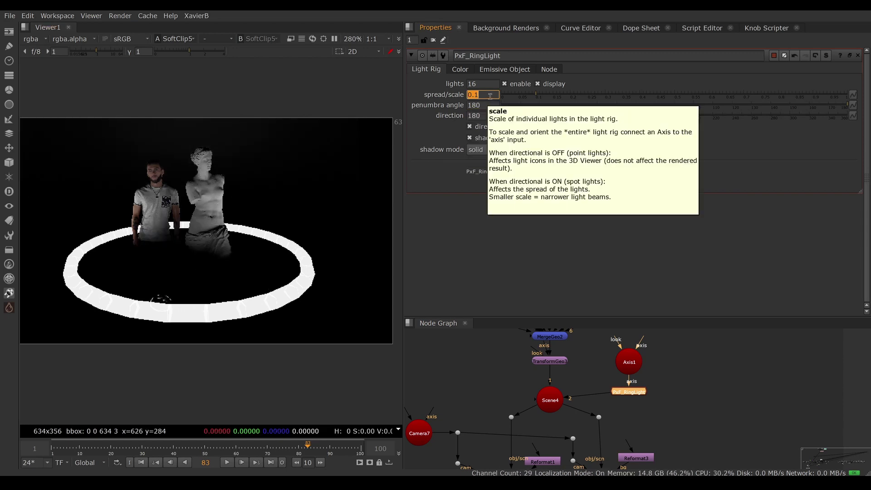
pyautogui.write('5')
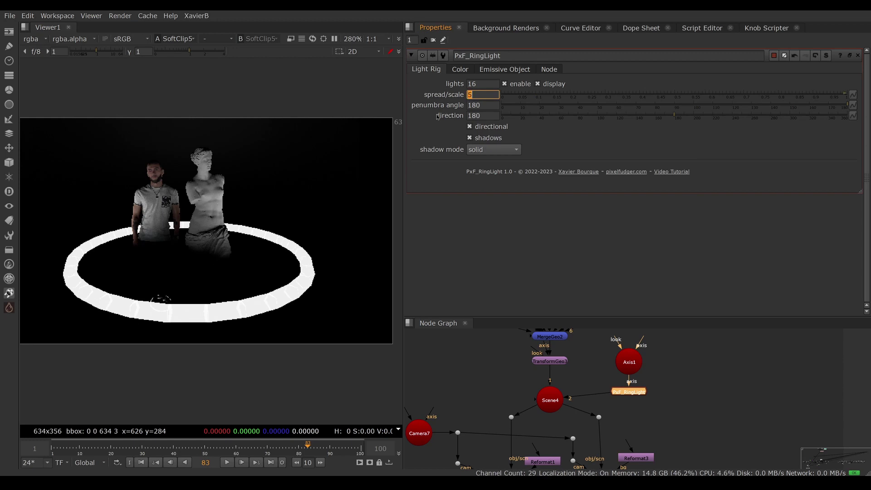
pyautogui.press('Return')
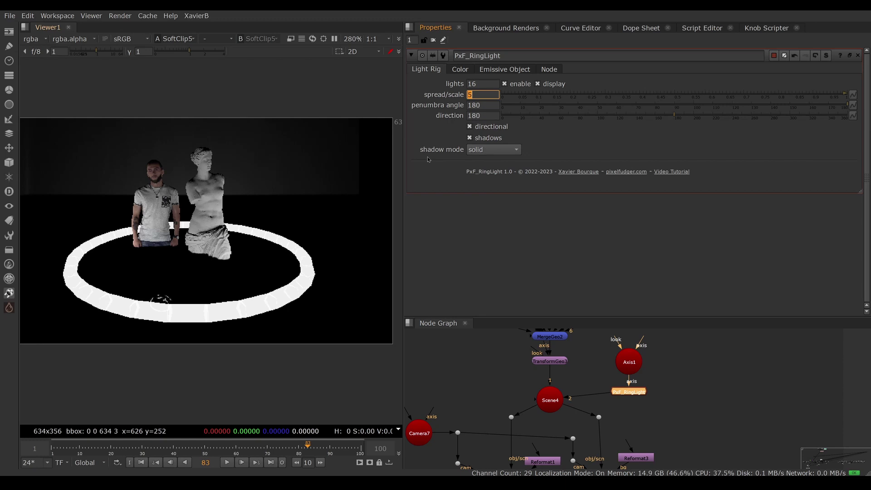
pyautogui.write('0.1')
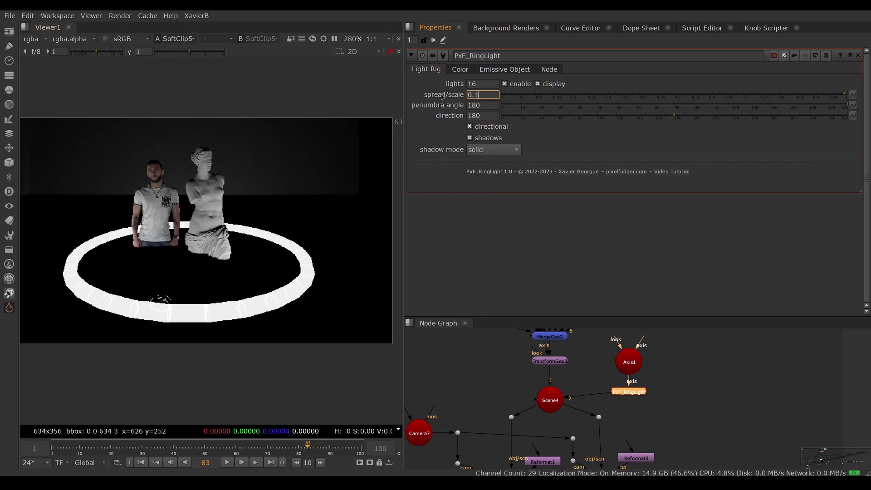
pyautogui.press('Return')
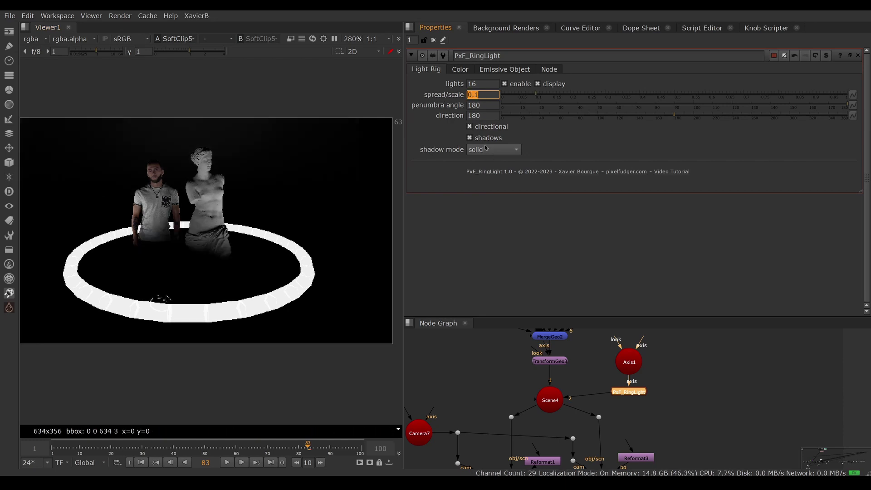
pyautogui.click(482, 105)
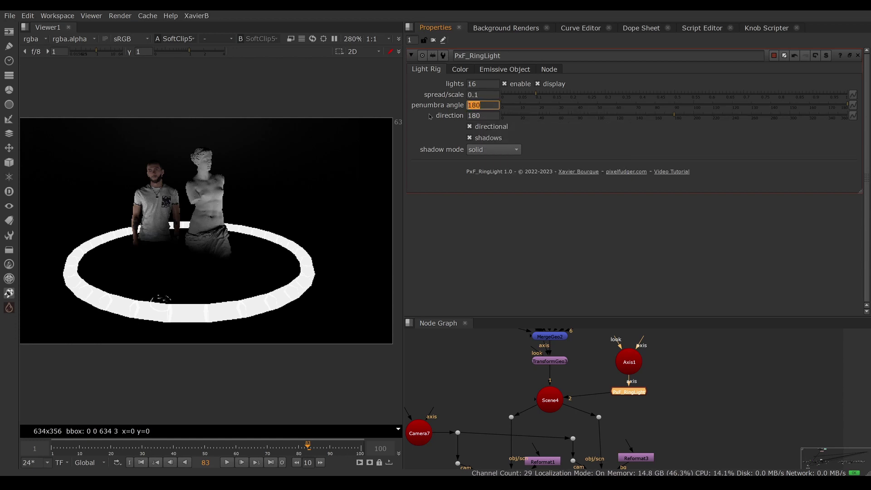
pyautogui.write('25')
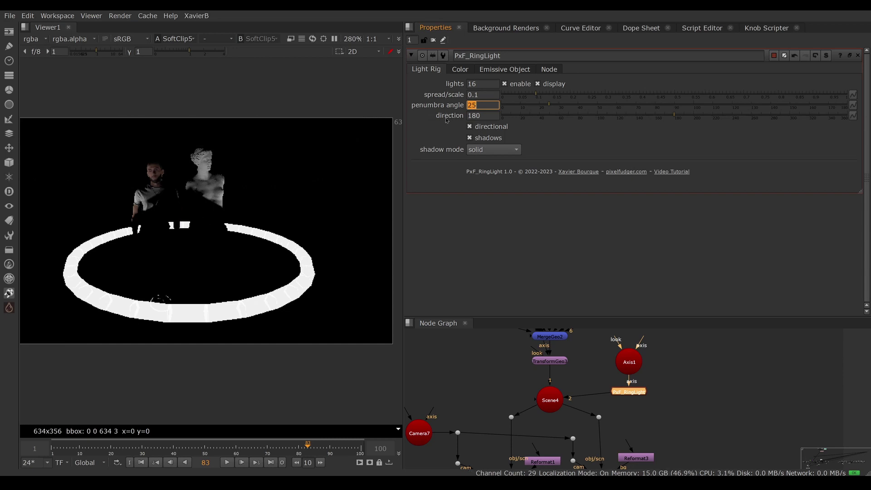
pyautogui.press('Tab')
# - Enter spread/scale 0.05, direction 100 and penumbra angle 180 on the ring light rig
pyautogui.write('0')
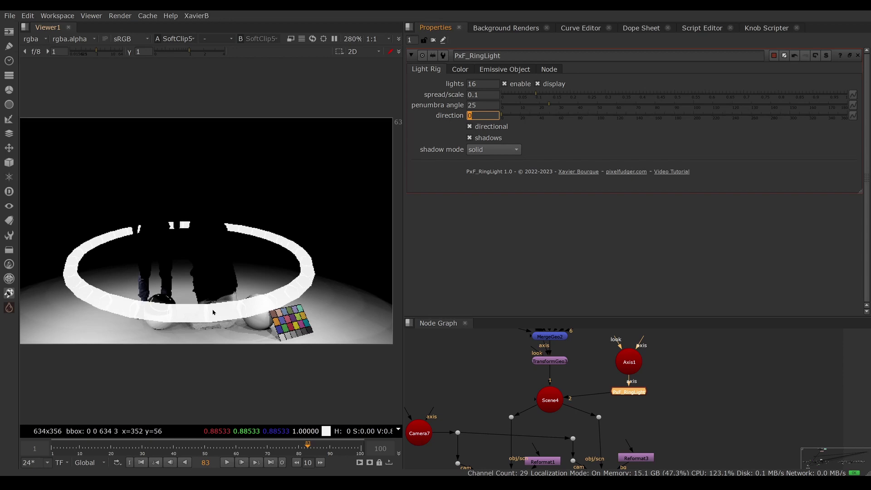
pyautogui.click(471, 95)
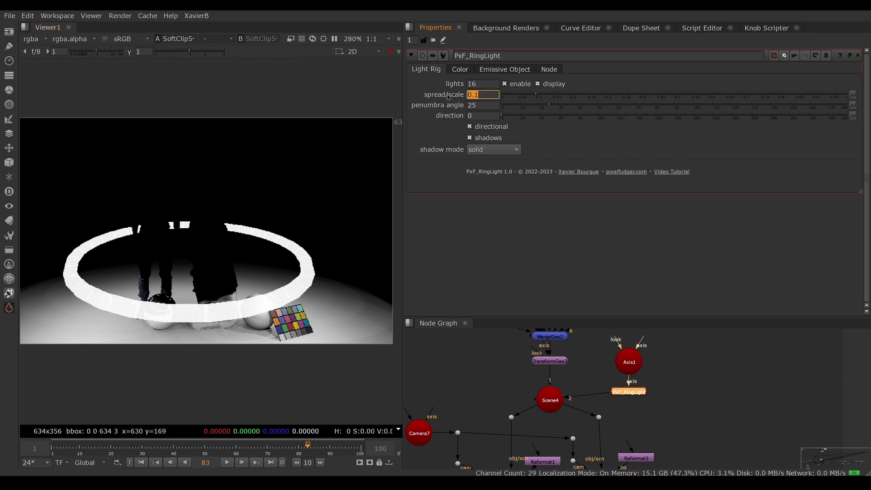
pyautogui.write('0.05')
pyautogui.press('Return')
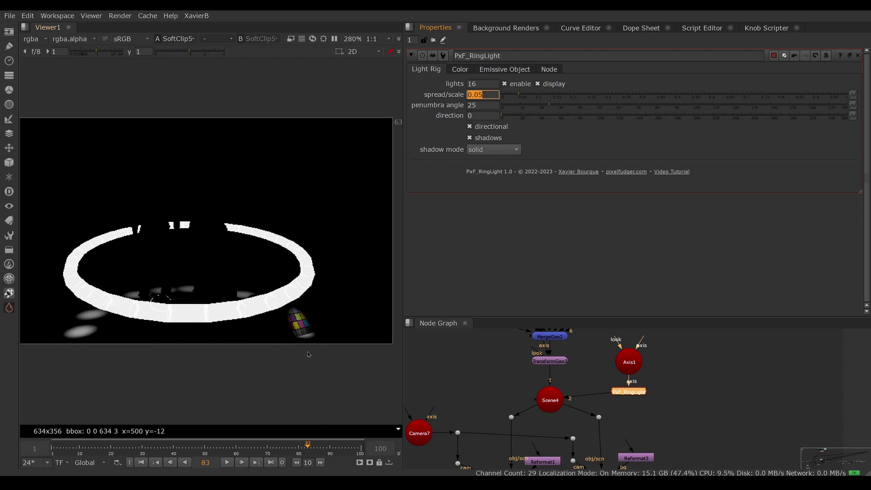
pyautogui.click(482, 115)
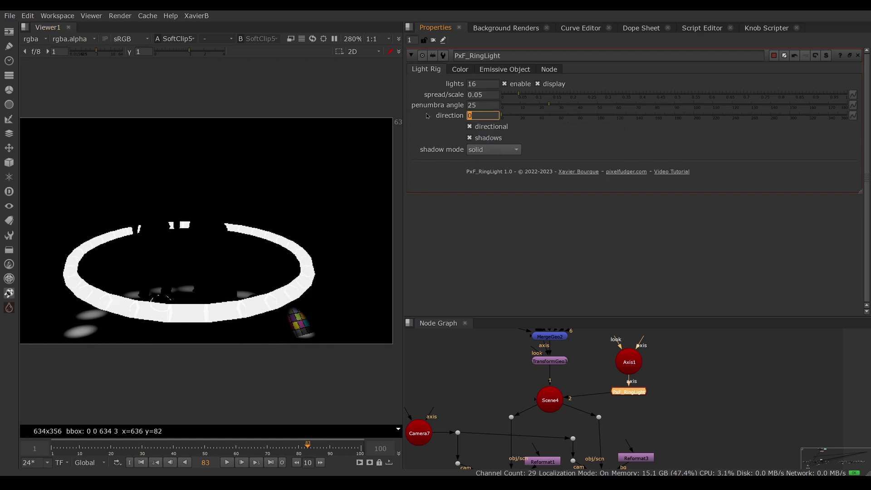
pyautogui.write('100')
pyautogui.press('Return')
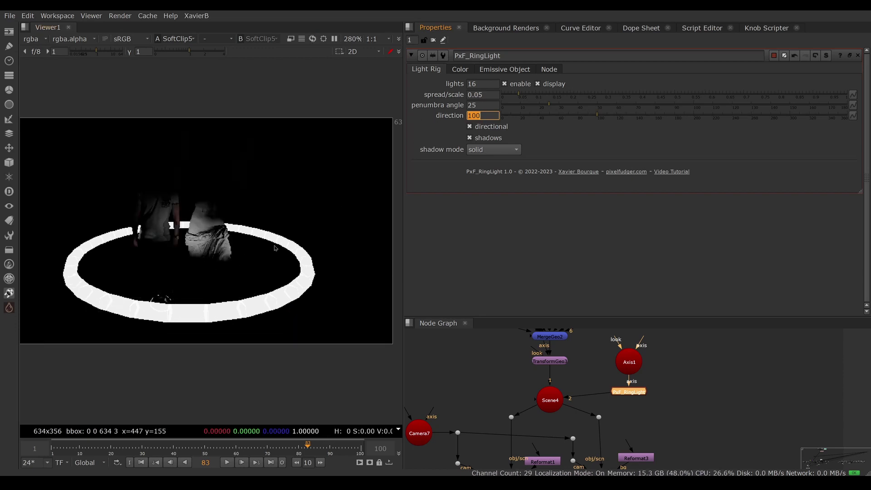
pyautogui.click(488, 107)
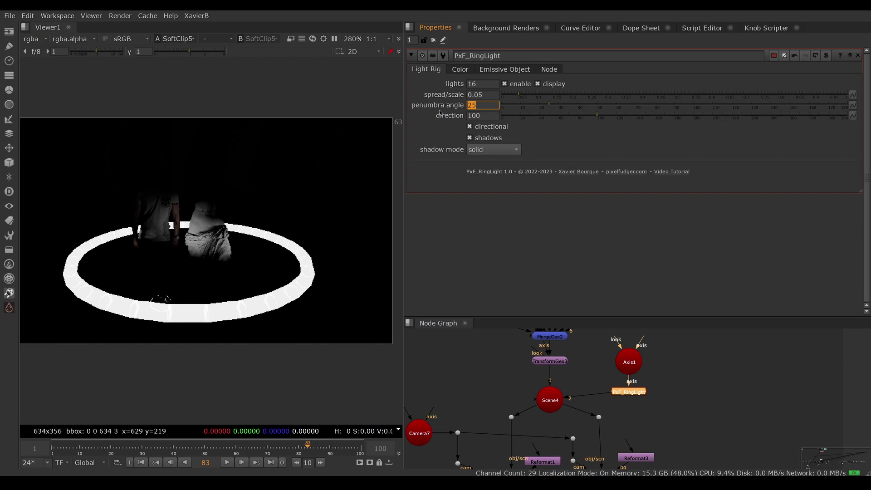
pyautogui.write('180')
pyautogui.press('Return')
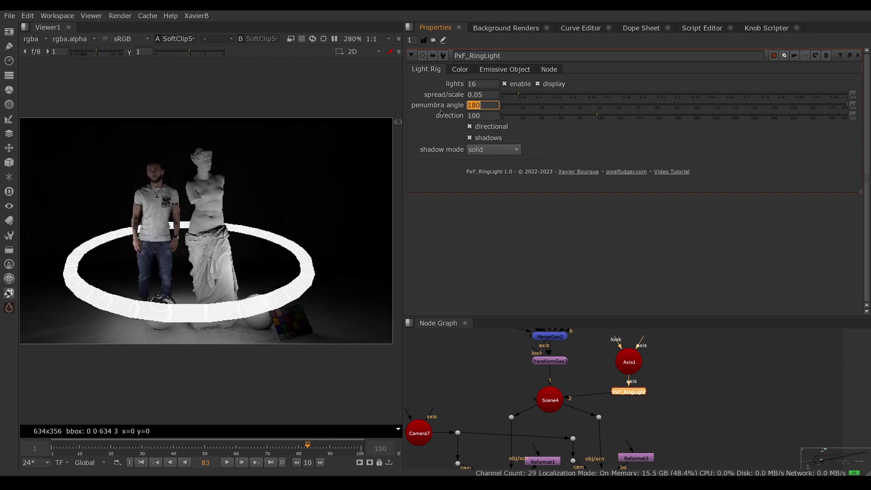
pyautogui.click(480, 94)
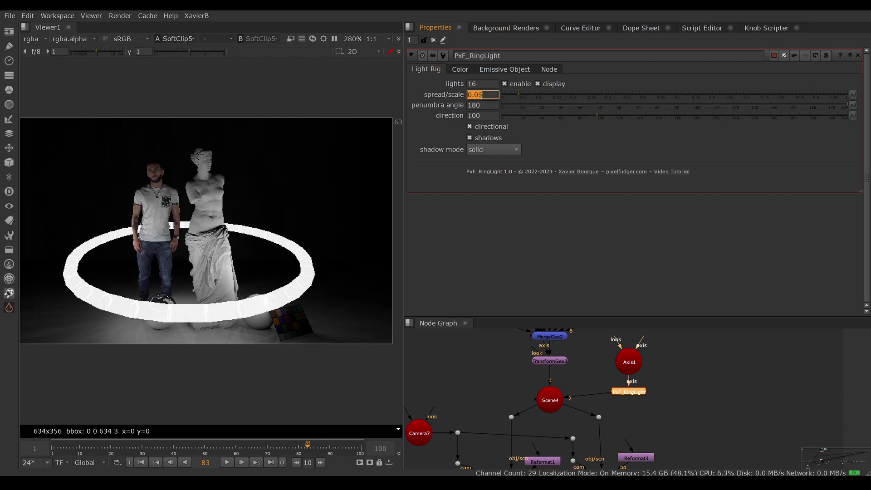
# - Sample the ALPHA card pixels, try full alpha shadows, then keep shadow mode solid
pyautogui.press('Tab')
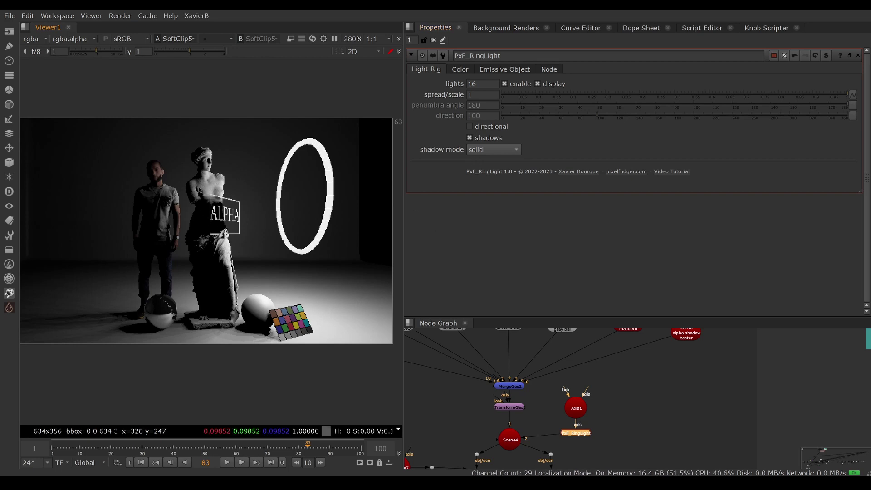
pyautogui.moveTo(198, 186); pyautogui.dragTo(256, 247)
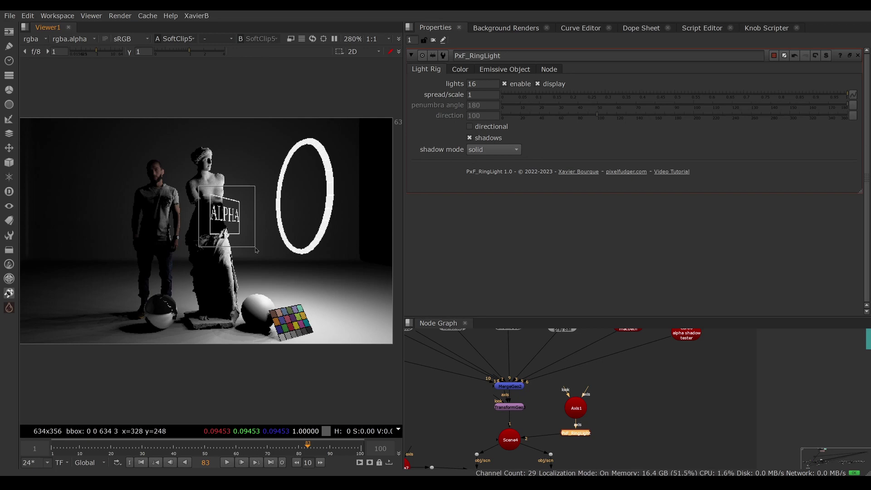
pyautogui.press('ctrl')
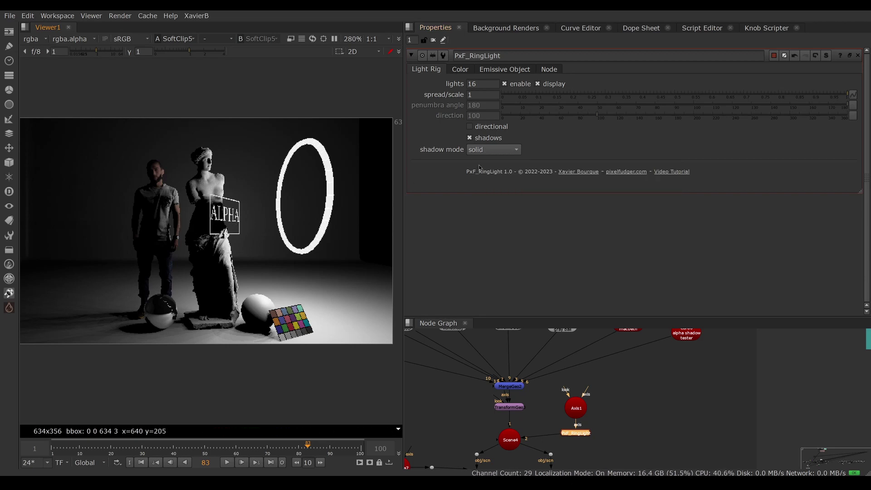
pyautogui.click(498, 153)
pyautogui.click(498, 170)
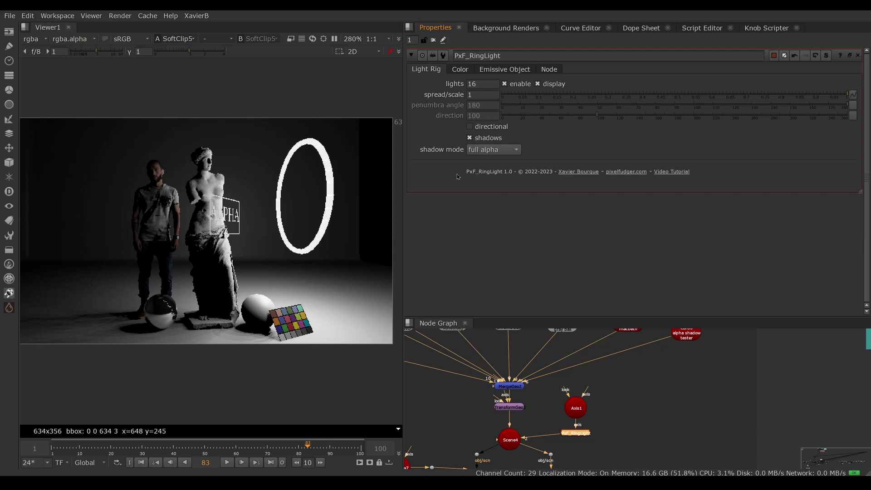
pyautogui.click(496, 149)
pyautogui.click(490, 139)
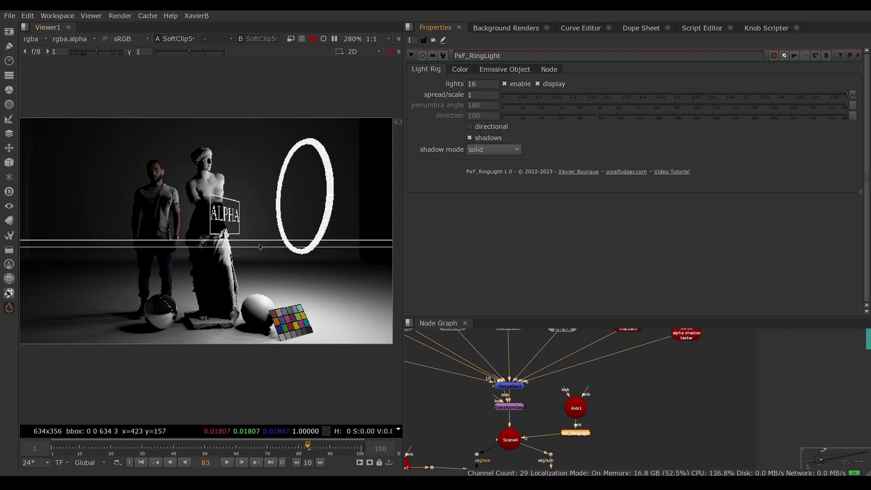
pyautogui.click(505, 151)
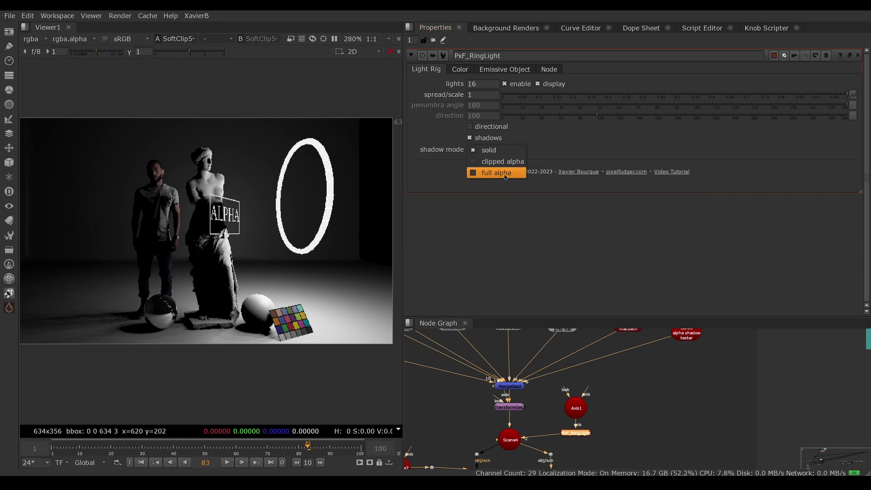
pyautogui.click(497, 151)
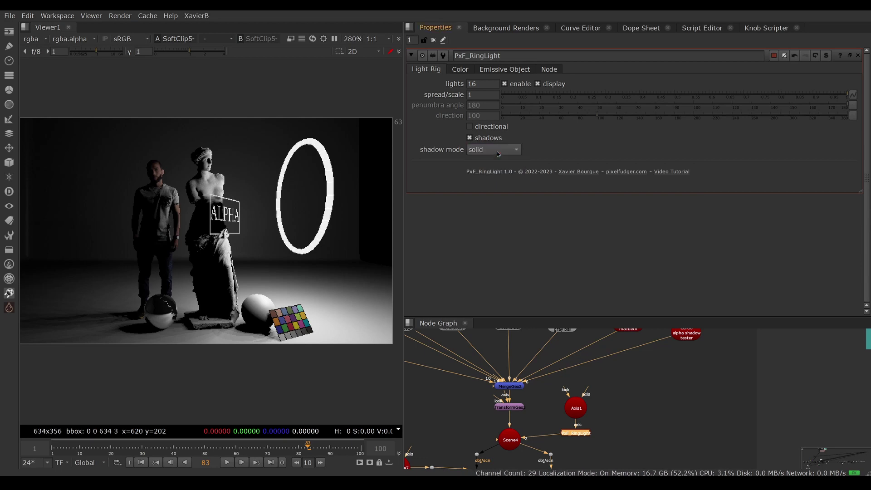
# - Tint the ring light pink using the colour picker
pyautogui.click(466, 73)
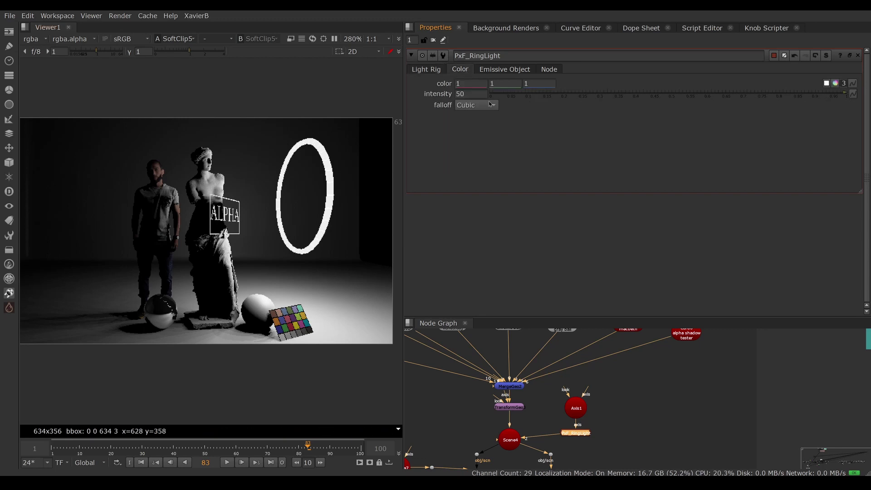
pyautogui.click(835, 84)
pyautogui.click(742, 417)
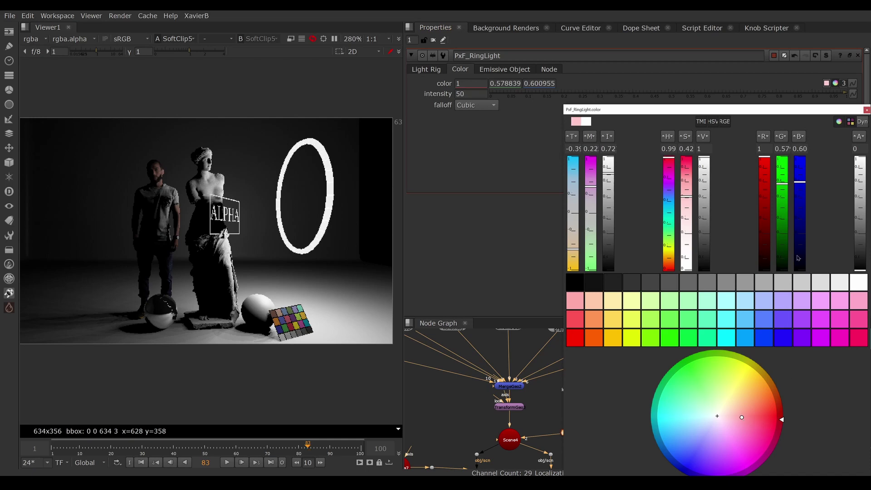
pyautogui.click(866, 111)
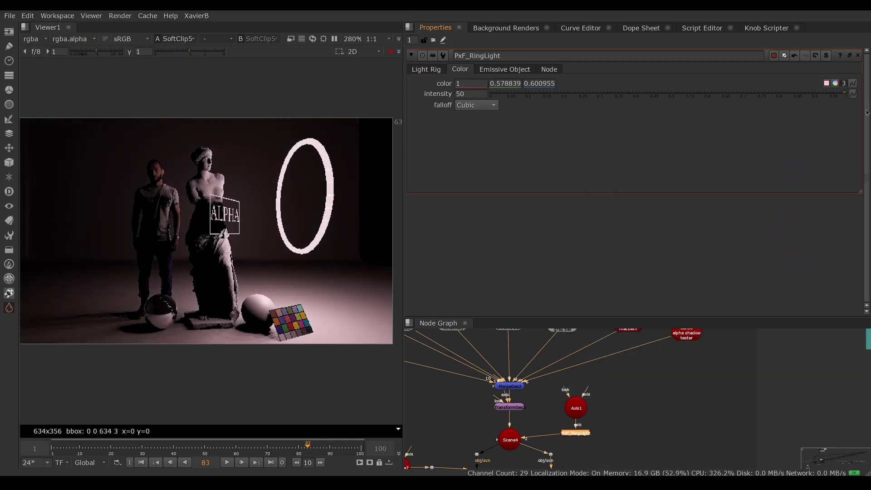
# - Test intensity 100 with no falloff, then intensity 100.5 with Linear falloff
pyautogui.click(465, 94)
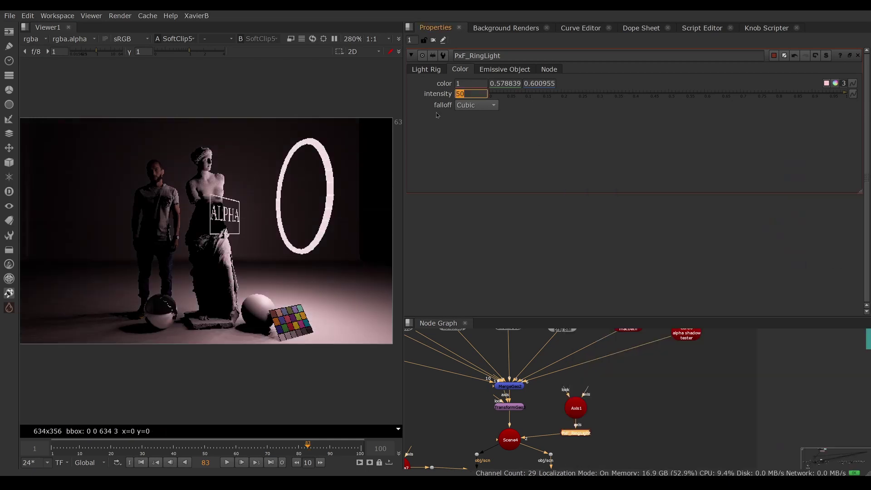
pyautogui.write('100')
pyautogui.press('Return')
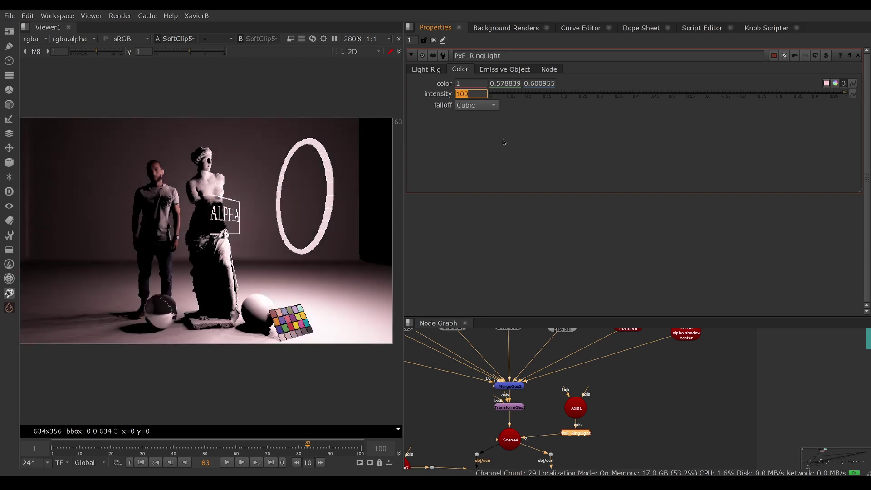
pyautogui.click(483, 108)
pyautogui.click(472, 71)
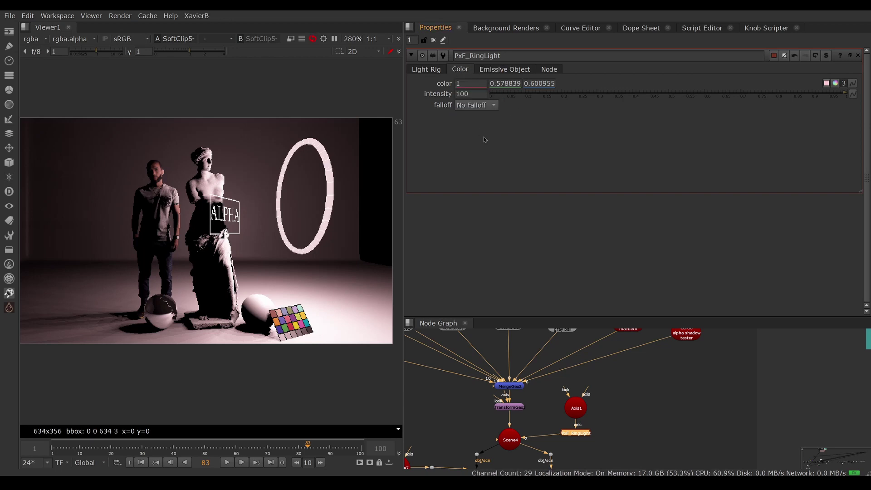
pyautogui.doubleClick(473, 93)
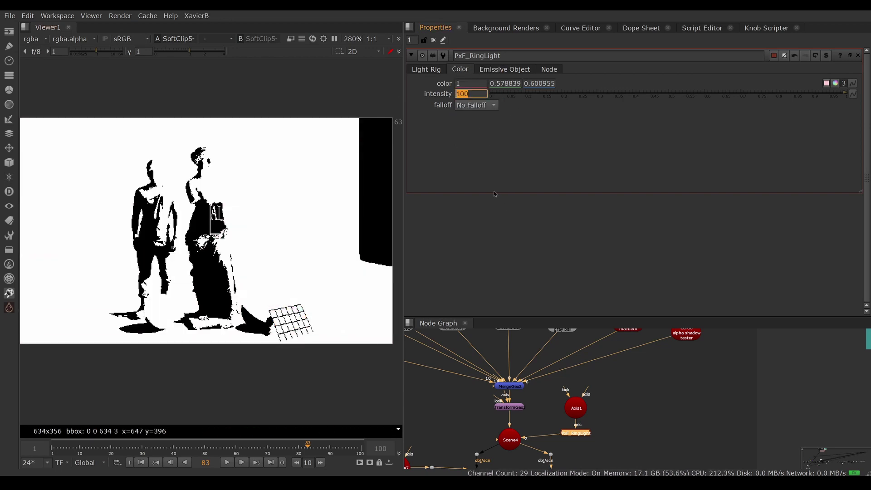
pyautogui.write('1')
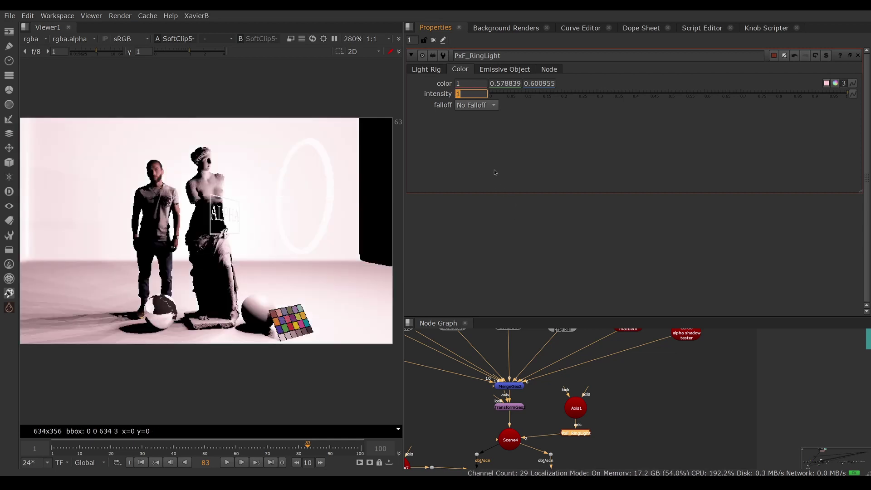
pyautogui.write('00.5')
pyautogui.press('Return')
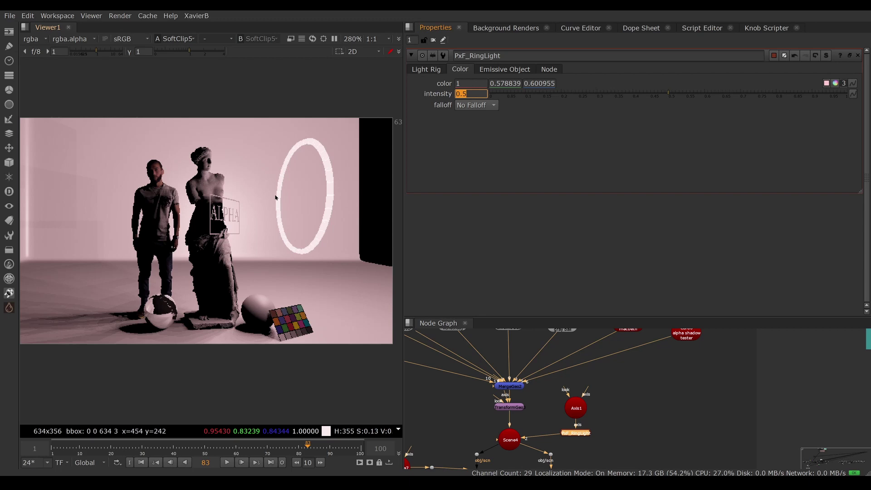
pyautogui.click(484, 105)
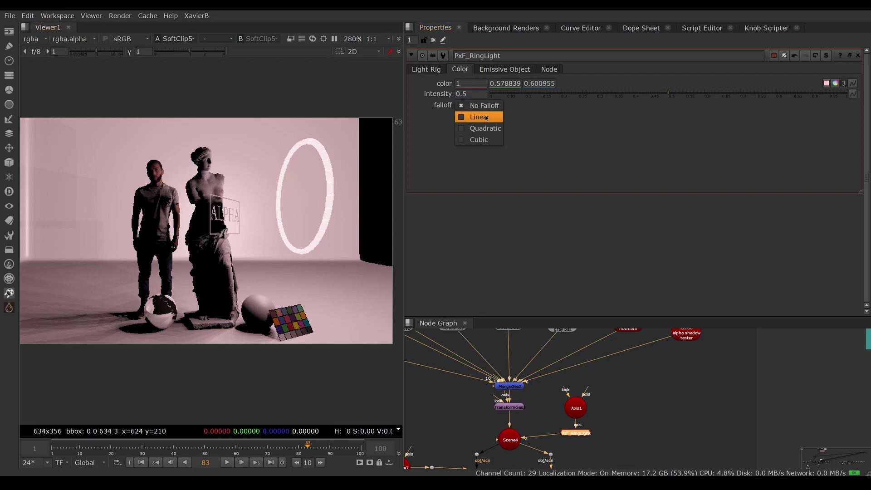
pyautogui.click(485, 117)
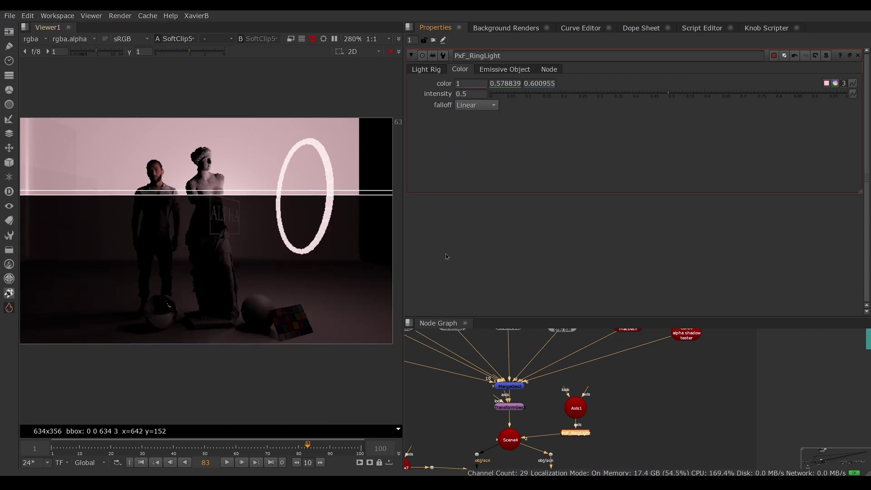
# - Try intensity 5 with Quadratic falloff, then settle on Cubic falloff at intensity 50
pyautogui.click(462, 94)
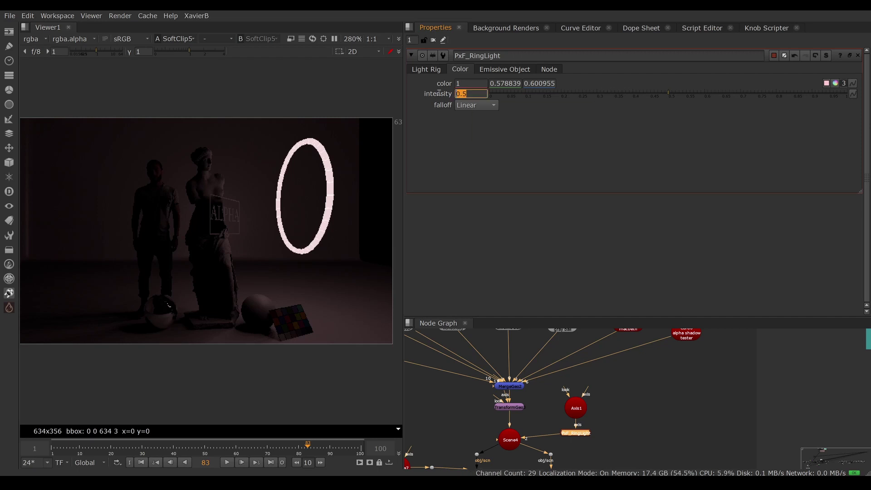
pyautogui.write('5')
pyautogui.press('Return')
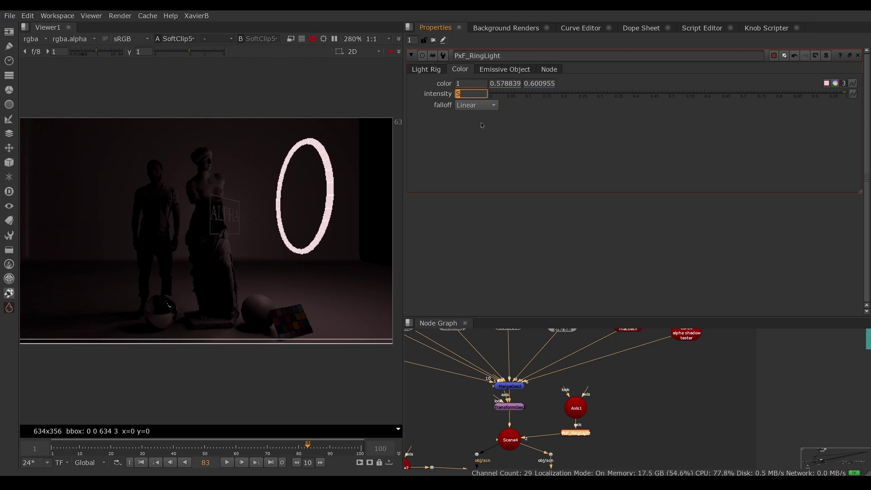
pyautogui.click(492, 106)
pyautogui.click(474, 115)
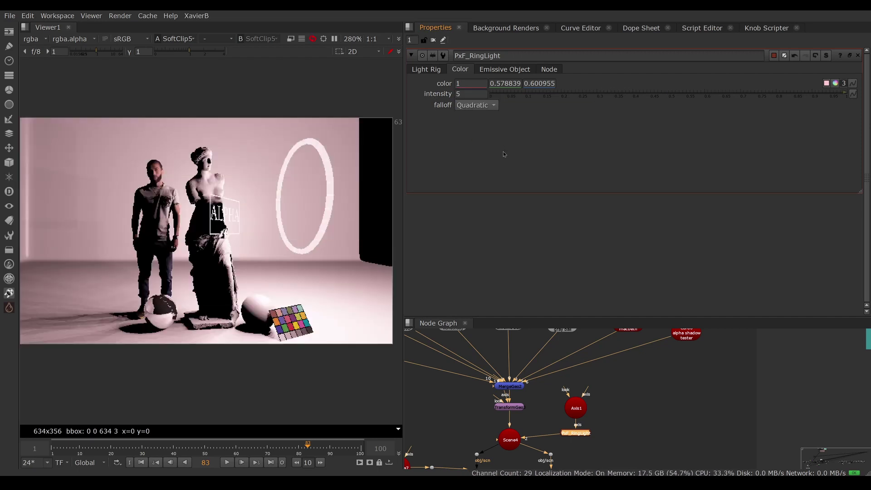
pyautogui.click(476, 107)
pyautogui.click(477, 116)
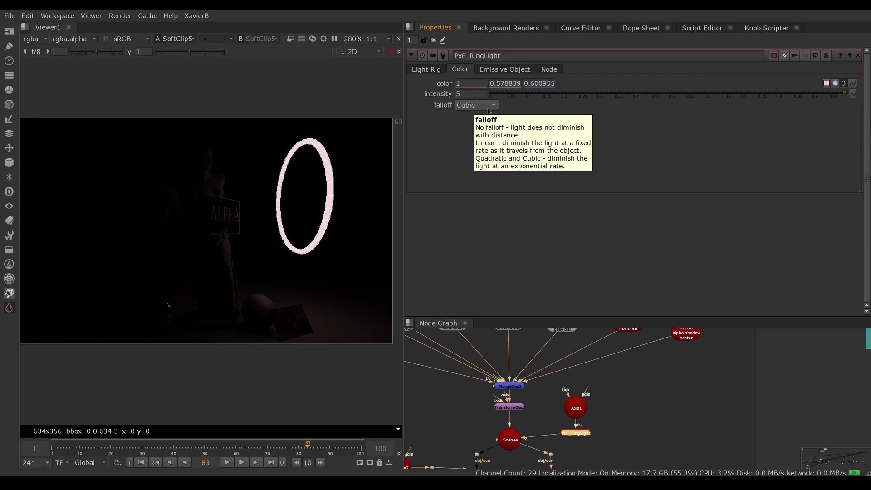
pyautogui.click(472, 94)
pyautogui.write('50')
pyautogui.press('Return')
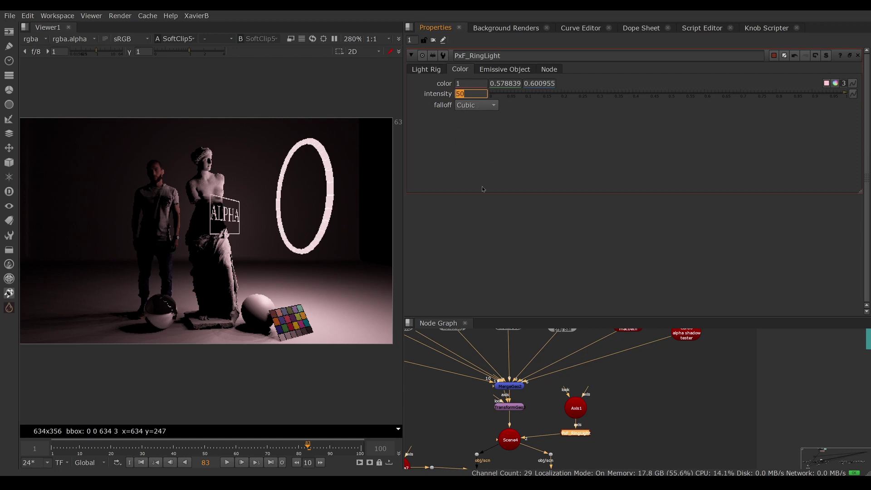
pyautogui.click(504, 70)
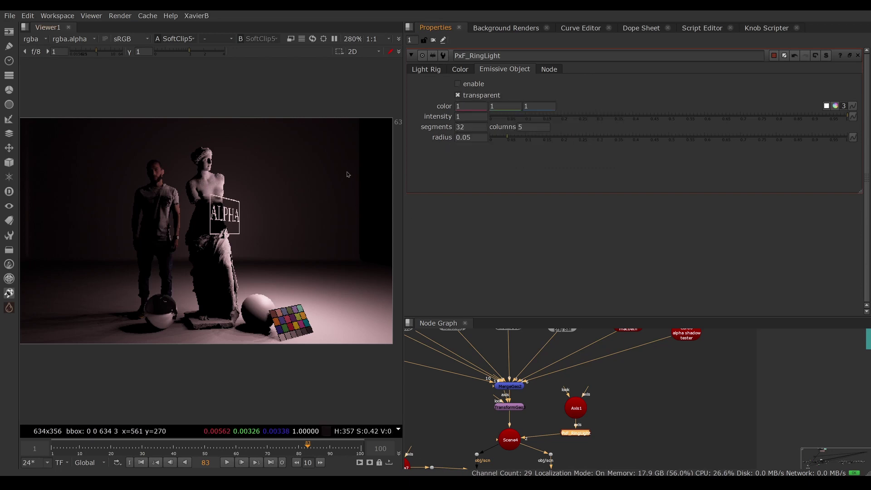
# - Sample the left sphere, enable the emissive ring, and try full alpha shadows
pyautogui.keyDown('ctrl'); pyautogui.keyDown('shift'); pyautogui.moveTo(149, 291); pyautogui.dragTo(175, 316); pyautogui.keyUp('shift'); pyautogui.keyUp('ctrl')
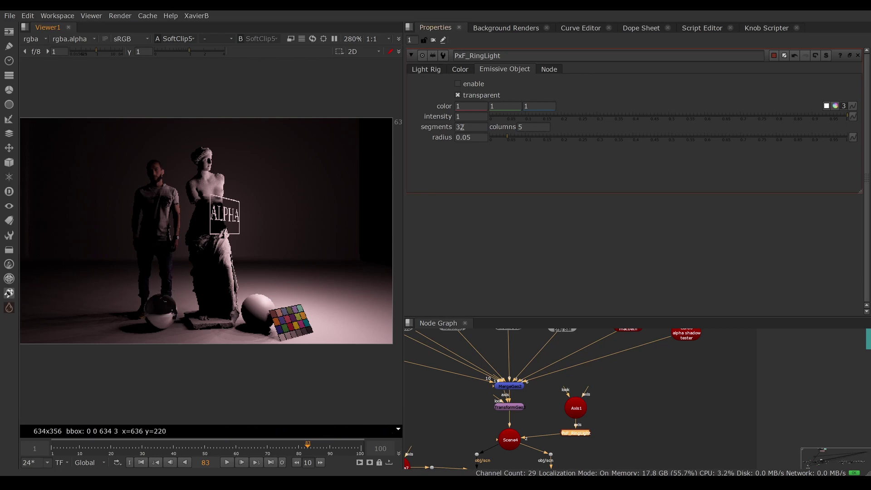
pyautogui.click(458, 84)
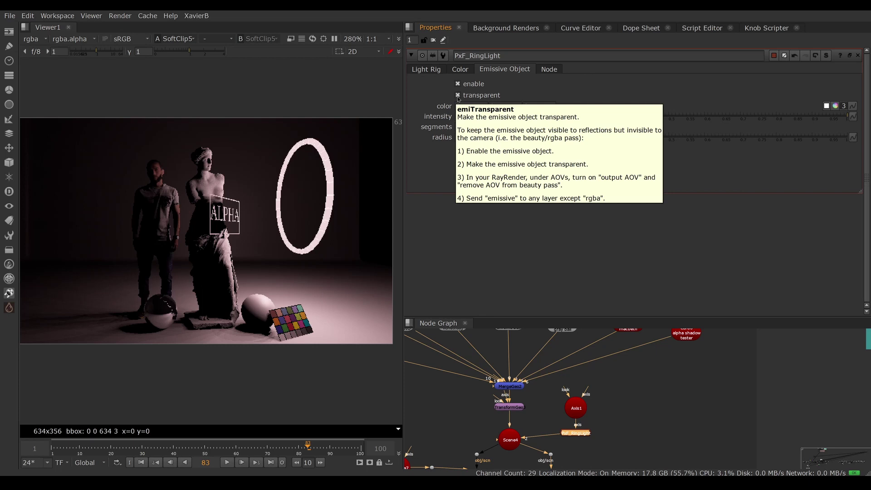
pyautogui.click(458, 96)
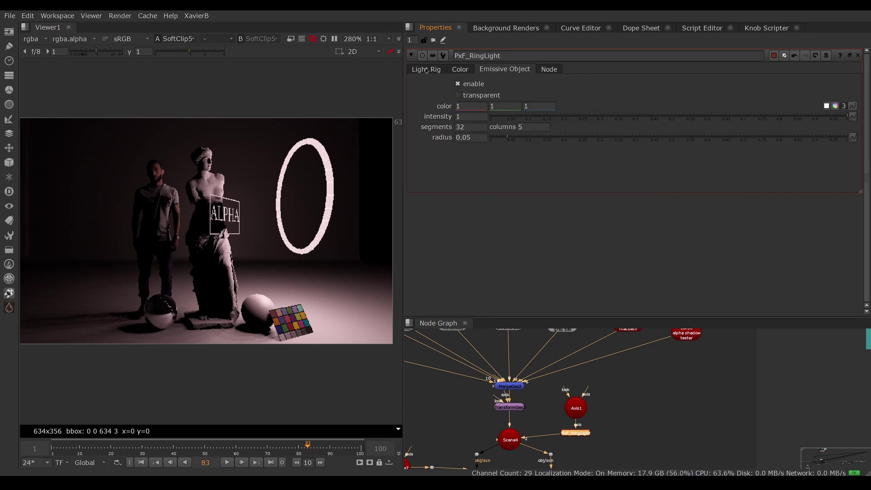
pyautogui.click(427, 69)
pyautogui.click(485, 151)
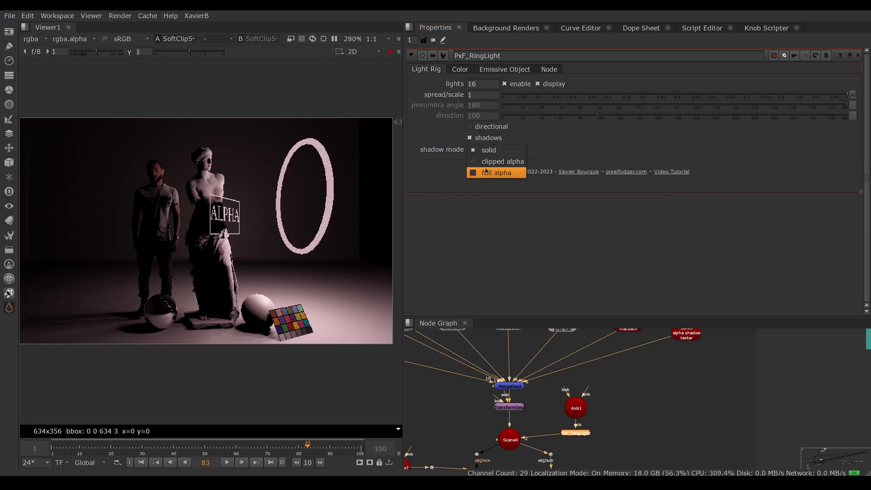
pyautogui.click(480, 172)
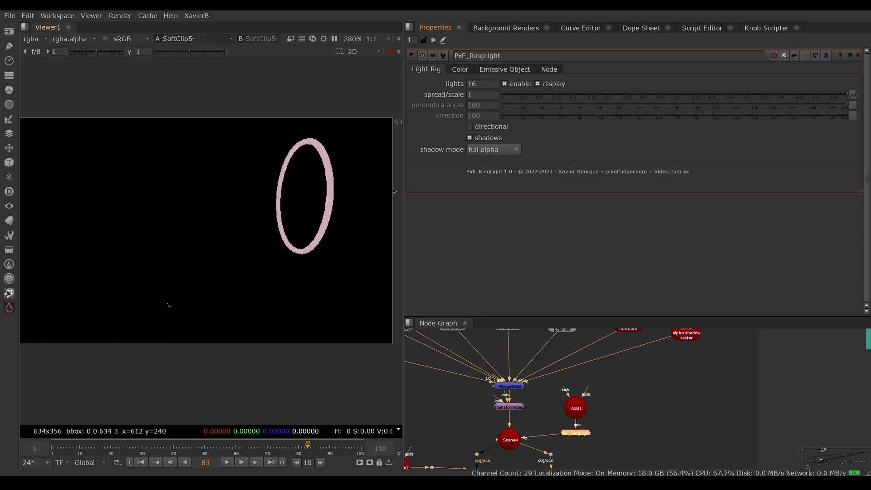
# - Return the shadow mode to solid and make the emissive ring non-transparent
pyautogui.click(503, 71)
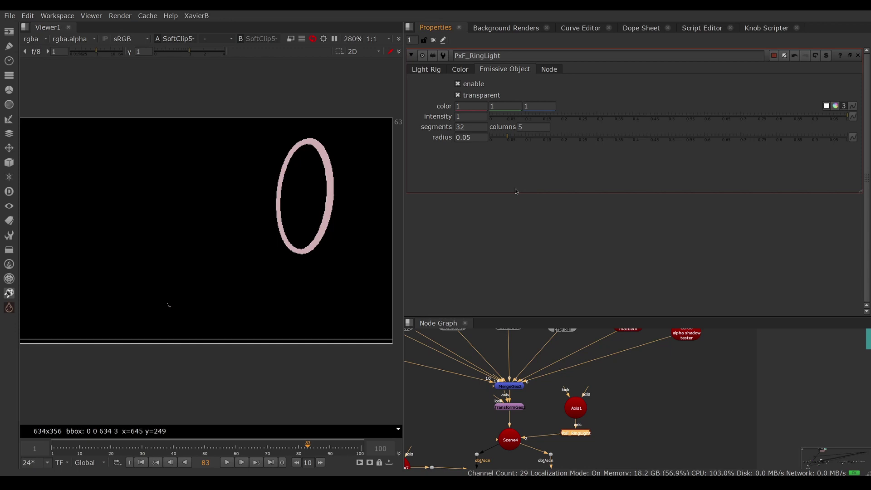
pyautogui.click(433, 73)
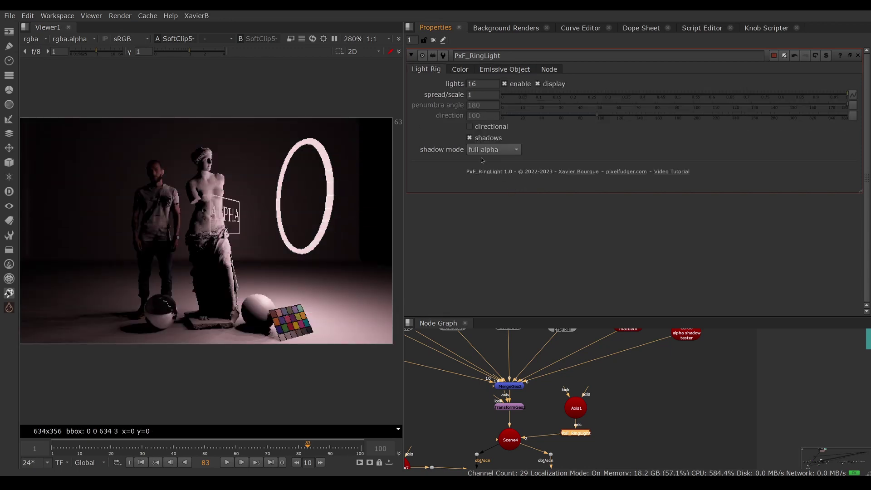
pyautogui.click(493, 149)
pyautogui.click(493, 132)
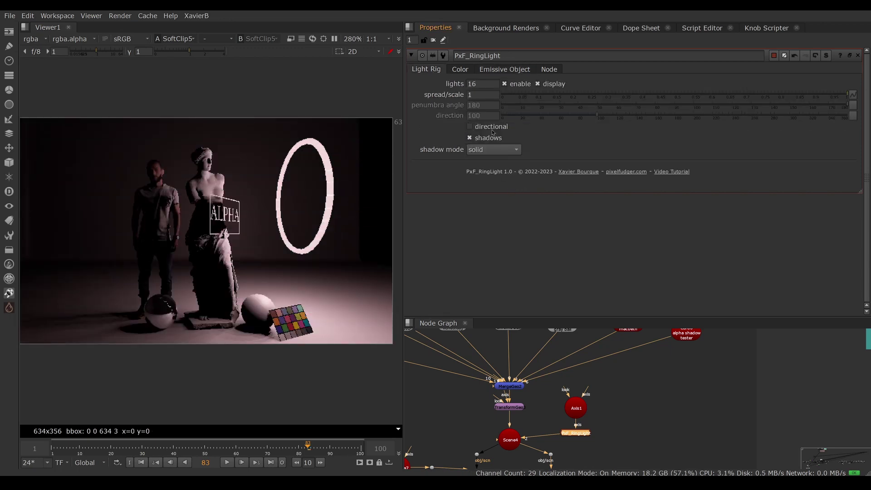
pyautogui.click(521, 71)
pyautogui.click(457, 95)
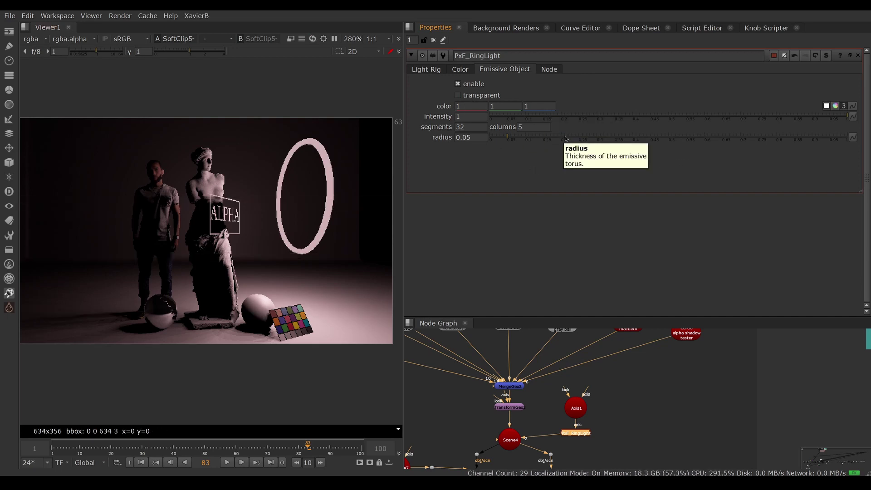
# - Change the emissive ring colour to a pale yellow from the colour picker
pyautogui.click(835, 106)
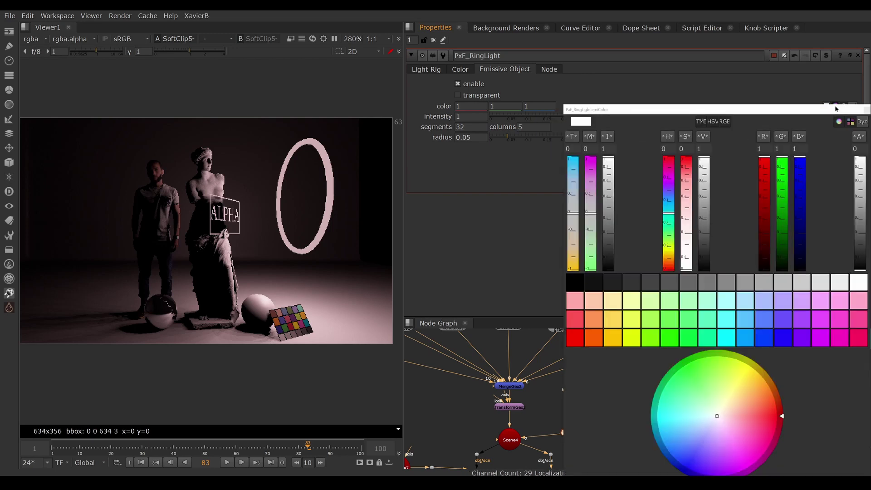
pyautogui.click(749, 390)
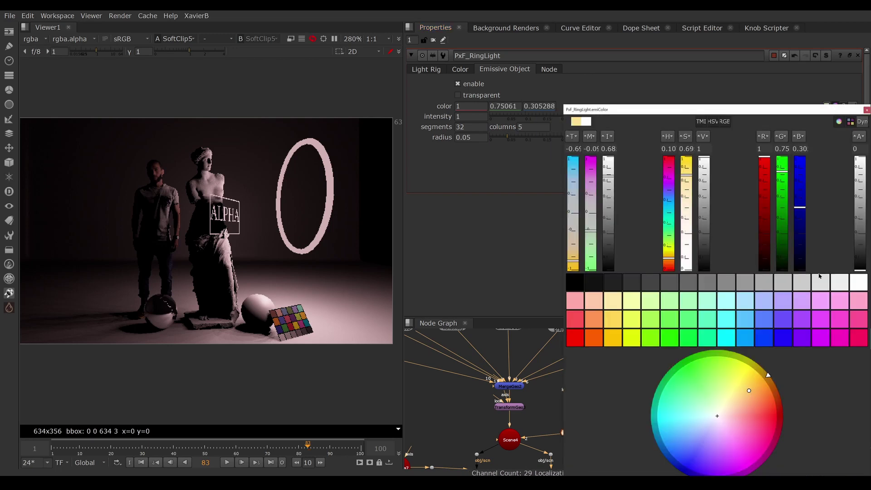
pyautogui.click(866, 109)
# - Set the ring's intensity to 5 and its radius to 0.1
pyautogui.moveTo(472, 117); pyautogui.dragTo(436, 118)
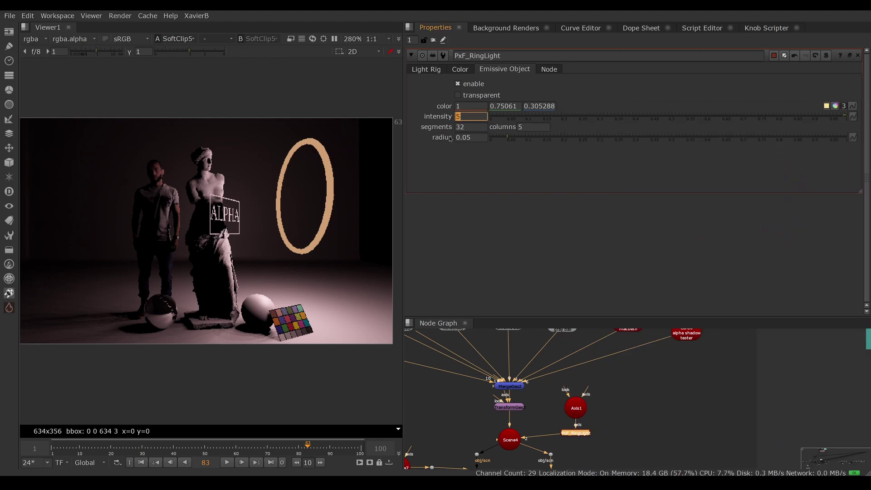
pyautogui.write('5')
pyautogui.press('Return')
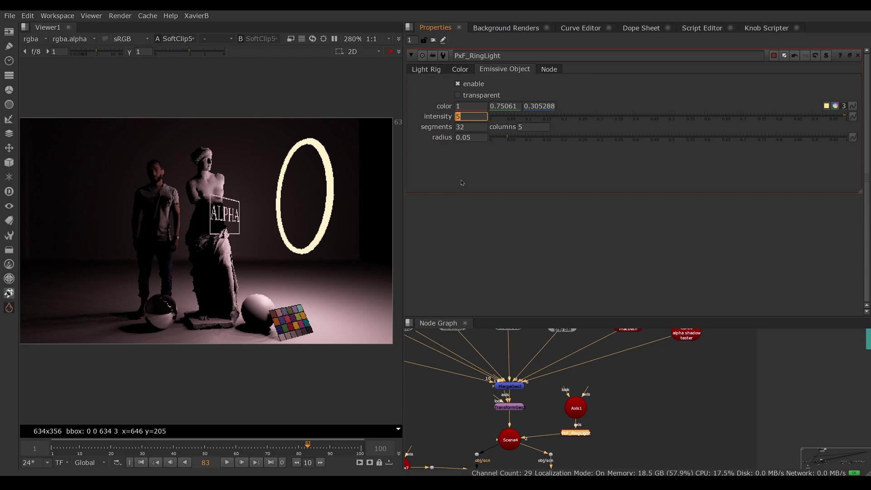
pyautogui.moveTo(467, 139); pyautogui.dragTo(472, 139)
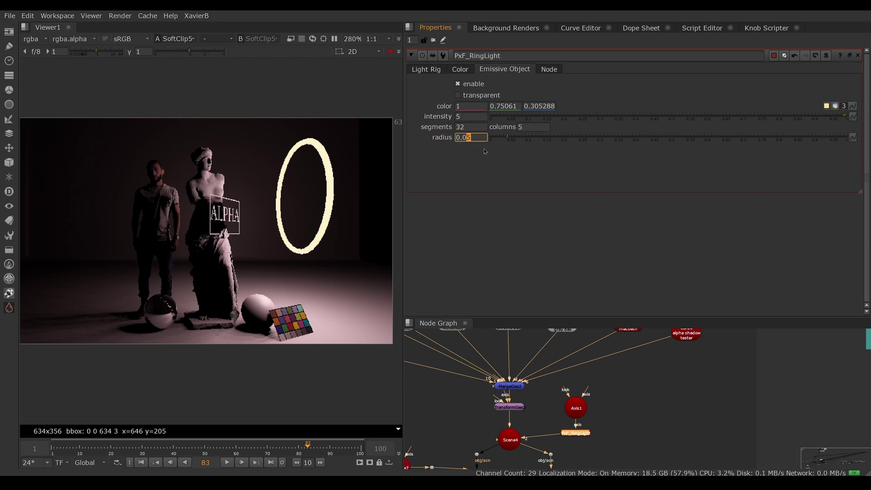
pyautogui.press('BackSpace')
pyautogui.press('BackSpace')
pyautogui.press('Return')
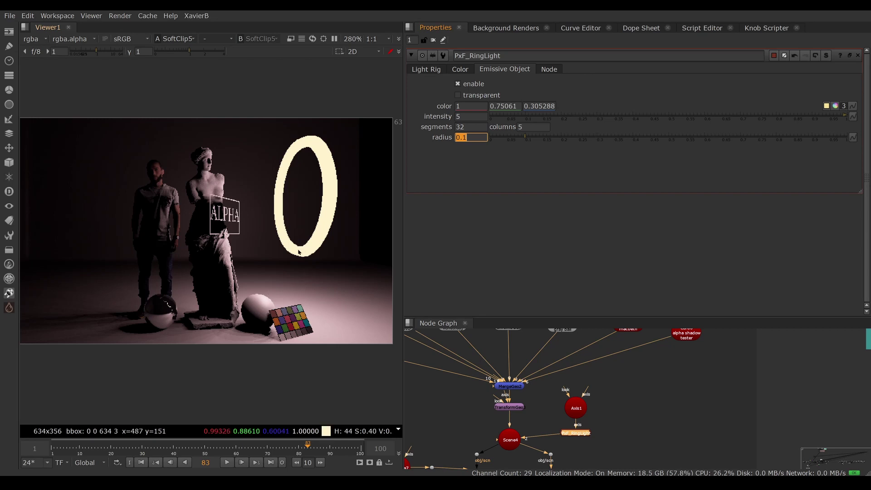
# - Try 16 and then 7 segments on the emissive torus, finally settling on 64
pyautogui.doubleClick(473, 128)
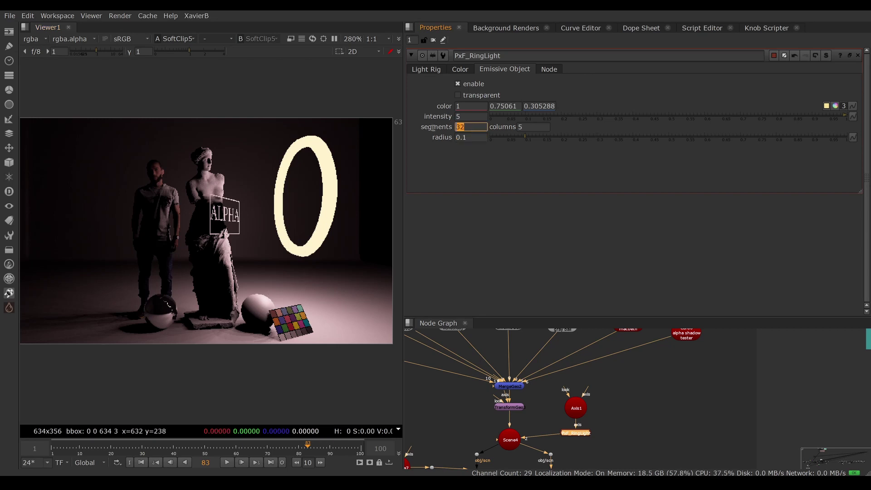
pyautogui.write('16')
pyautogui.press('Return')
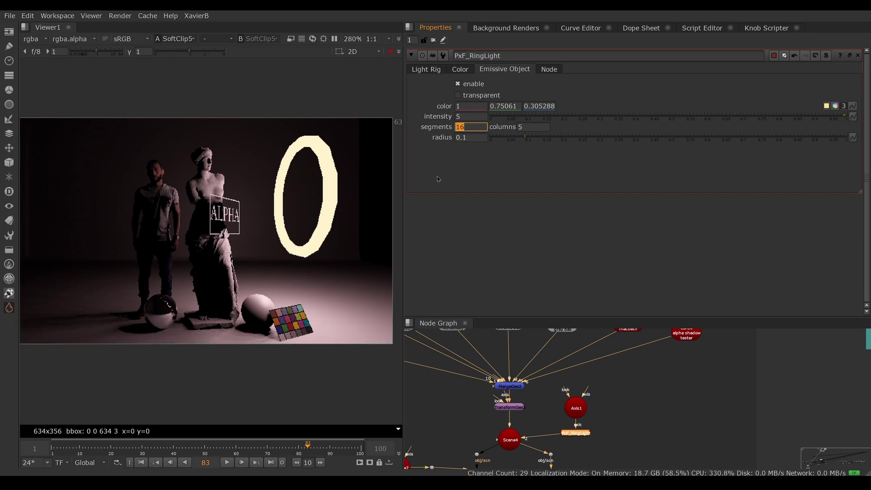
pyautogui.write('7')
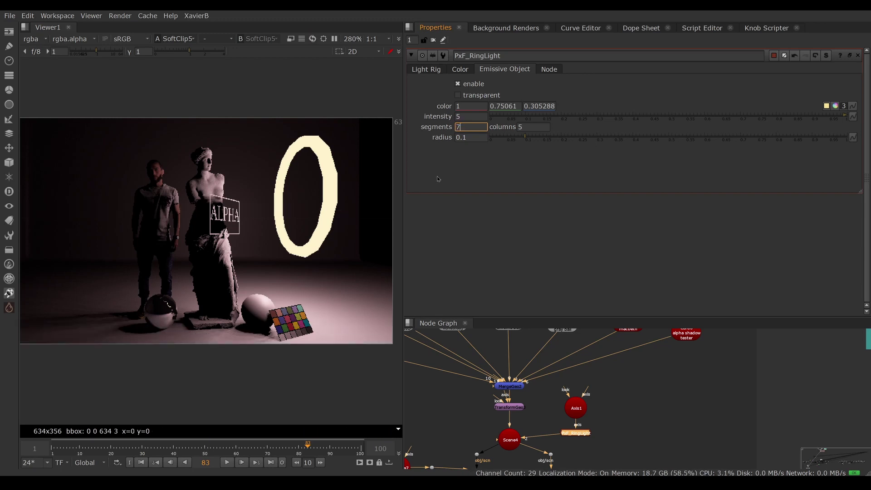
pyautogui.press('Return')
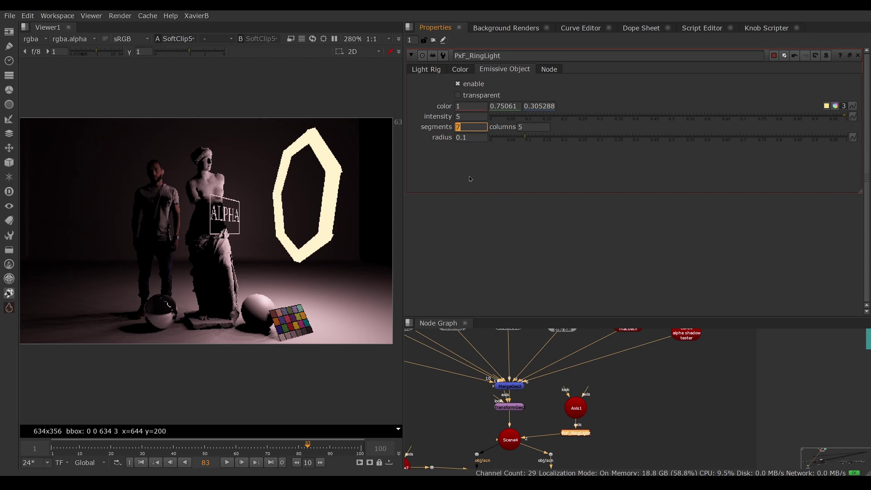
pyautogui.press('Return')
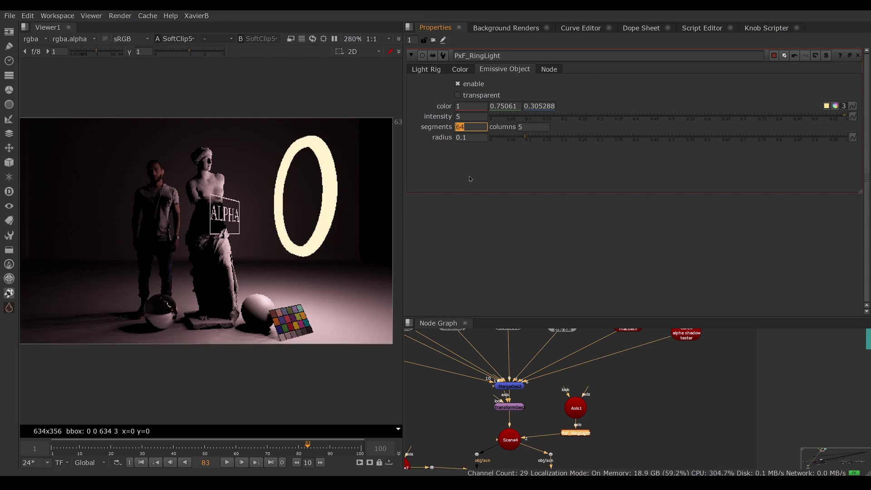
# - View the ring light in the 3D viewer and hide the individual light gizmos in Light Rig settings
pyautogui.click(576, 432)
pyautogui.press('1')
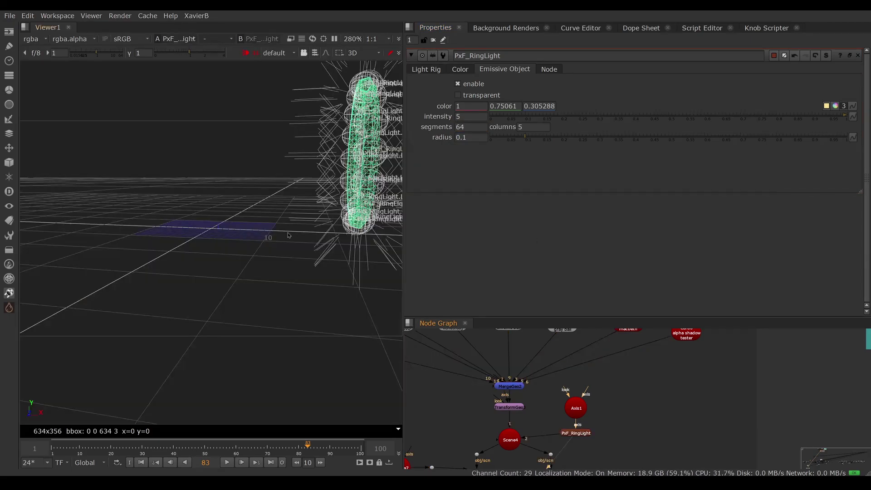
pyautogui.keyDown('ctrl'); pyautogui.moveTo(208, 226); pyautogui.dragTo(195, 283); pyautogui.keyUp('ctrl')
pyautogui.click(426, 69)
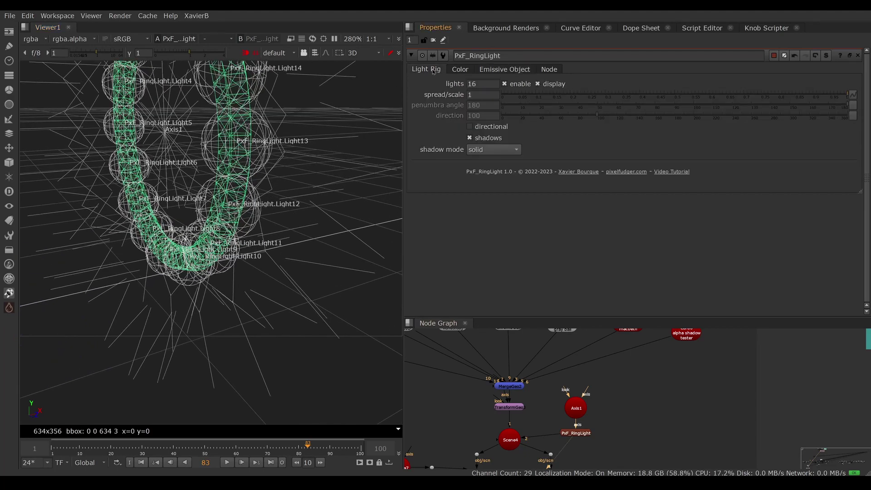
pyautogui.click(537, 84)
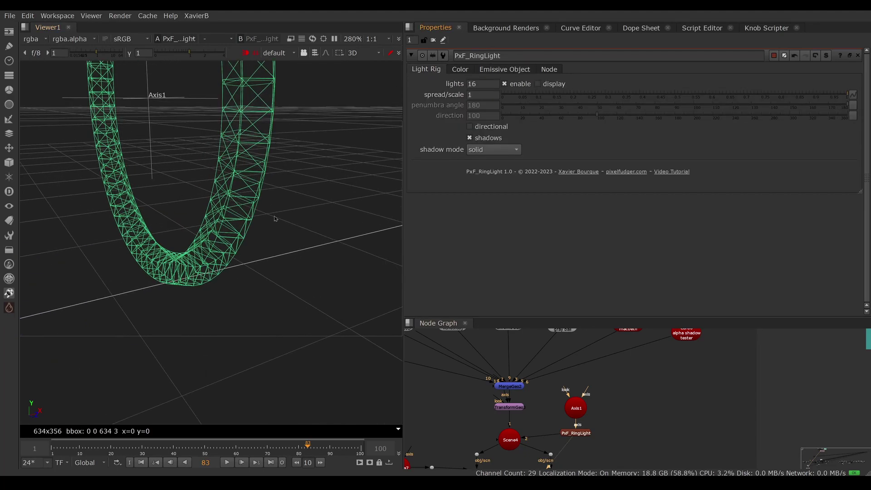
pyautogui.keyDown('ctrl'); pyautogui.moveTo(254, 225); pyautogui.dragTo(499, 108); pyautogui.keyUp('ctrl')
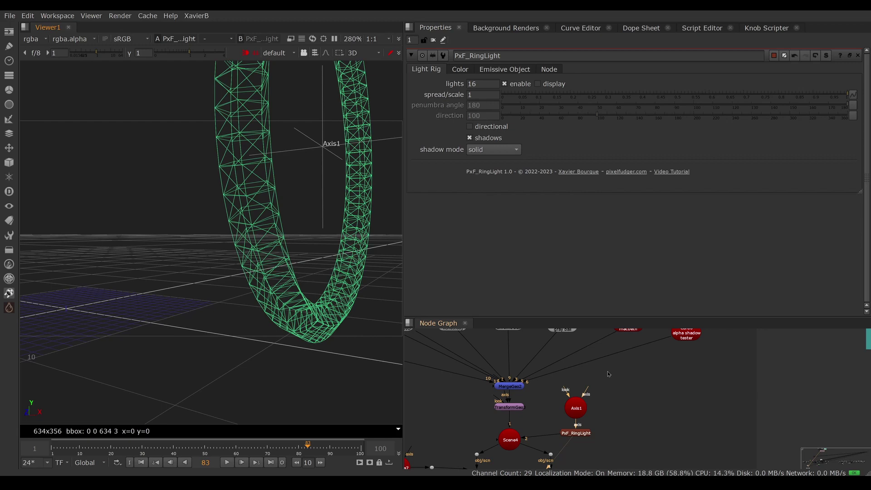
# - Set the PxF_RingLight Emissive Object columns to 18 and orbit to inspect the rounder torus
pyautogui.click(586, 434)
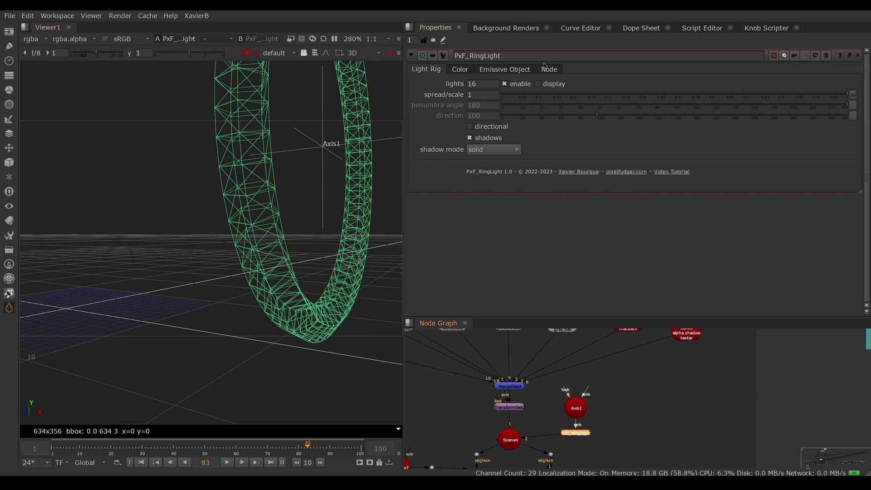
pyautogui.click(505, 69)
pyautogui.click(528, 127)
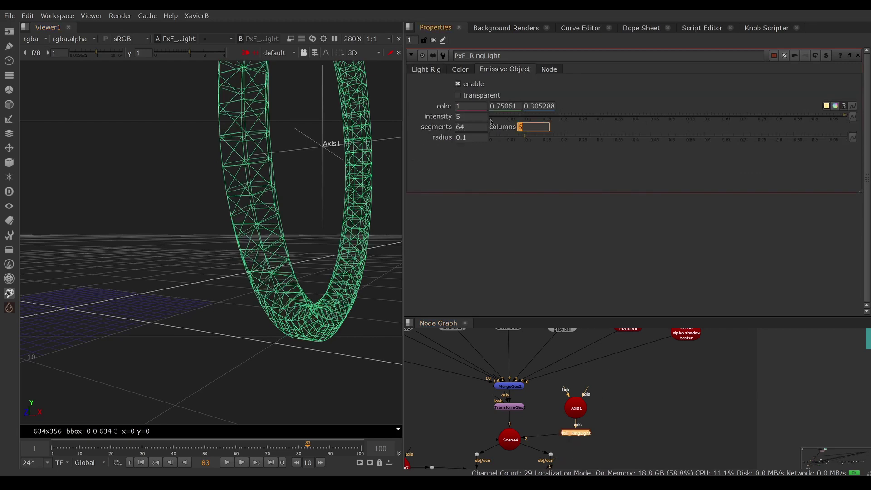
pyautogui.write('18')
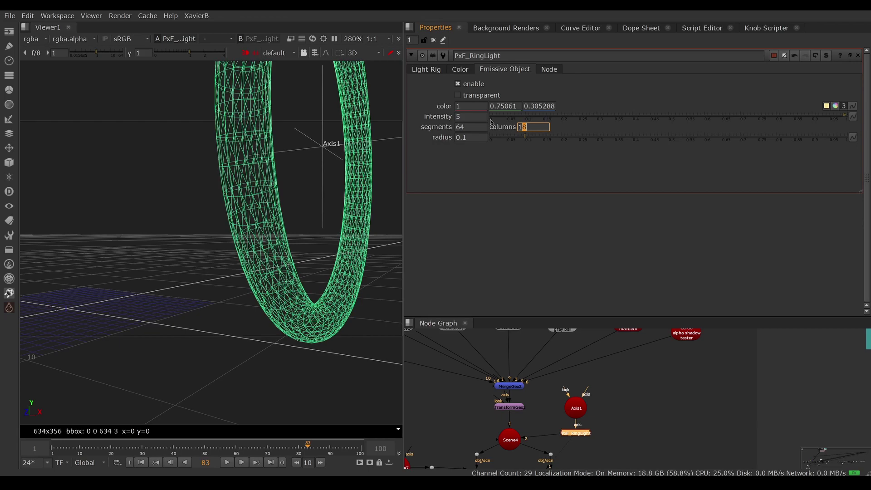
pyautogui.keyDown('ctrl'); pyautogui.moveTo(221, 291); pyautogui.dragTo(350, 286); pyautogui.keyUp('ctrl')
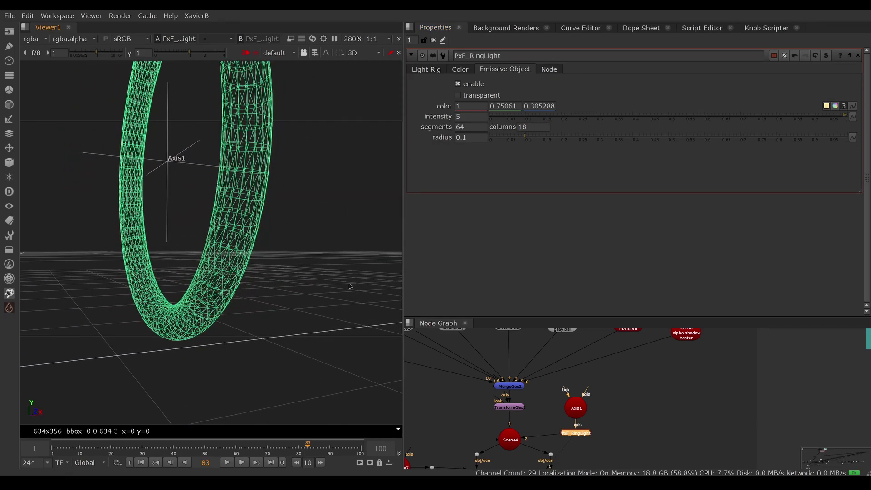